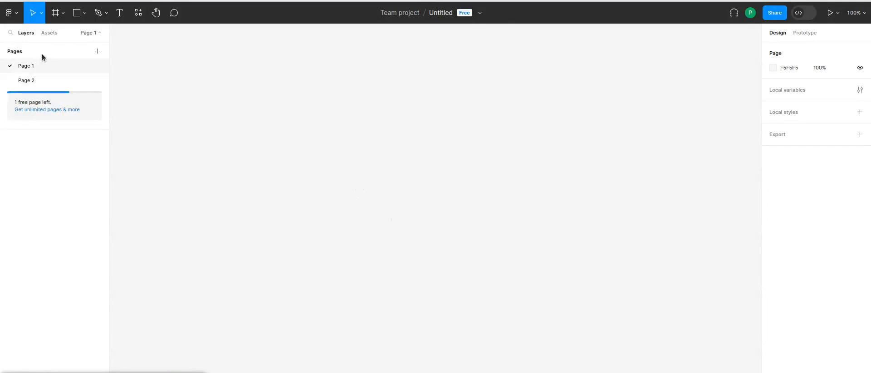
# Draw a frame about 381 × 486 and an ellipse about 71 × 73 in its upper-left area
pyautogui.click(55, 13)
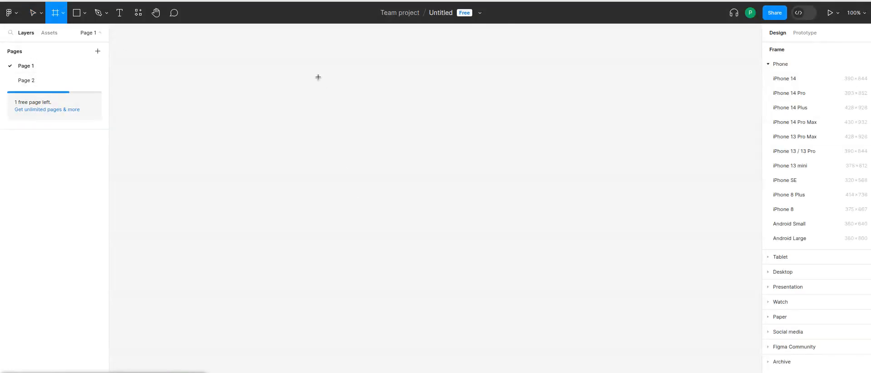
pyautogui.moveTo(318, 77)
pyautogui.mouseDown()
pyautogui.moveTo(488, 228)
pyautogui.moveTo(491, 298)
pyautogui.mouseUp()
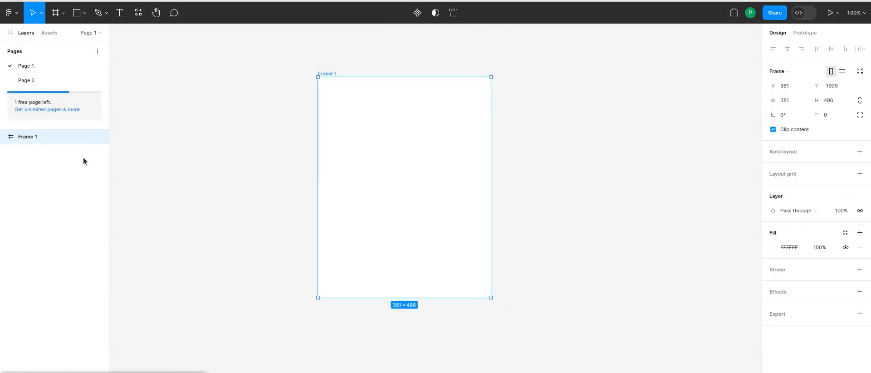
pyautogui.click(78, 17)
pyautogui.click(85, 14)
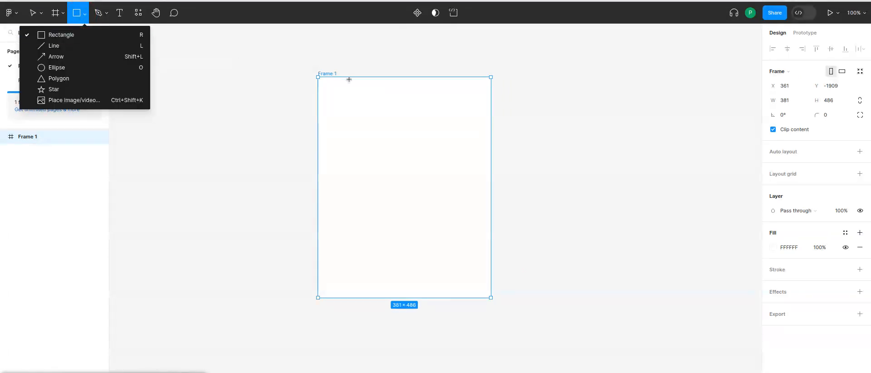
pyautogui.click(58, 63)
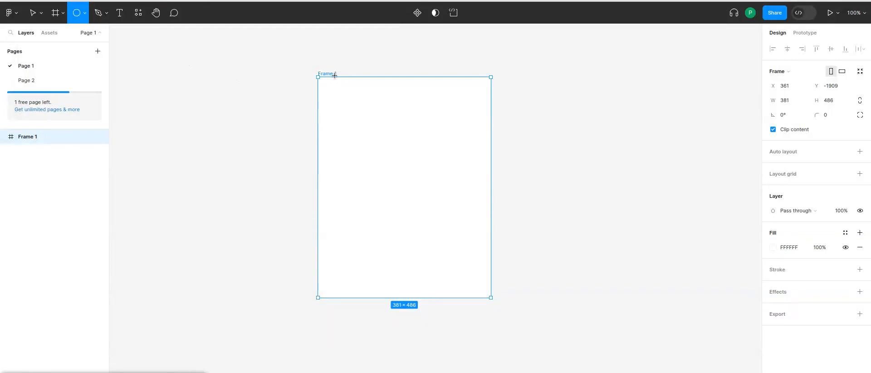
pyautogui.moveTo(336, 91); pyautogui.dragTo(368, 127)
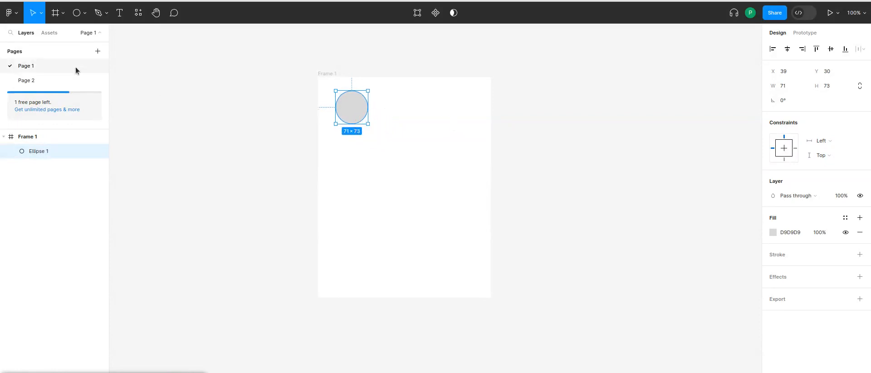
# Add a first-name text label and place it directly to the right of the circle, vertically centred on it
pyautogui.click(119, 12)
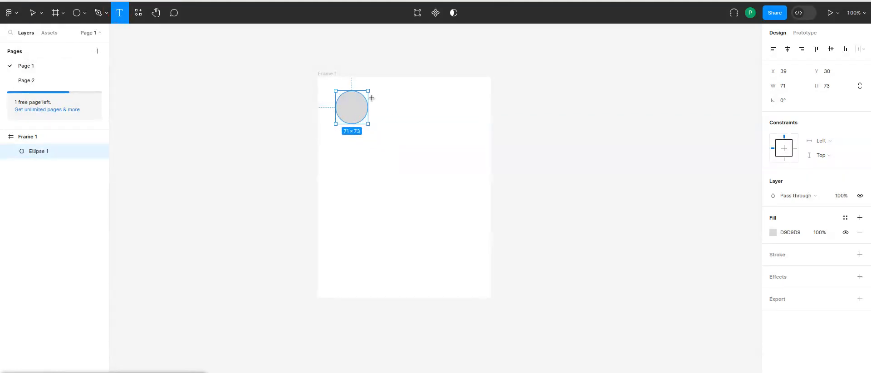
pyautogui.click(379, 107)
pyautogui.write('Juan')
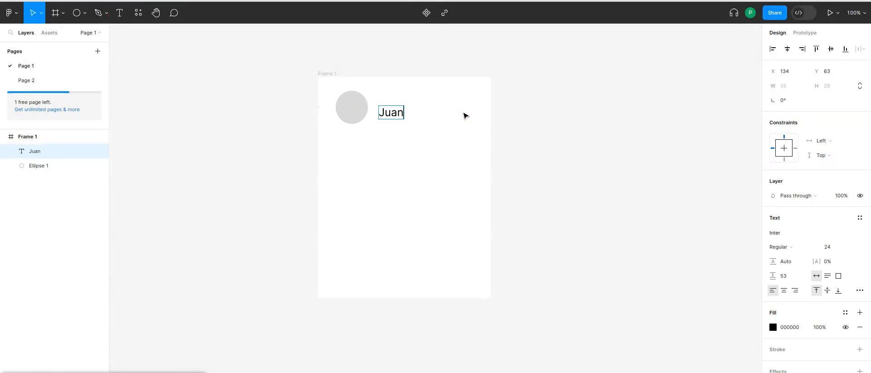
pyautogui.click(449, 118)
pyautogui.moveTo(386, 114); pyautogui.dragTo(380, 109)
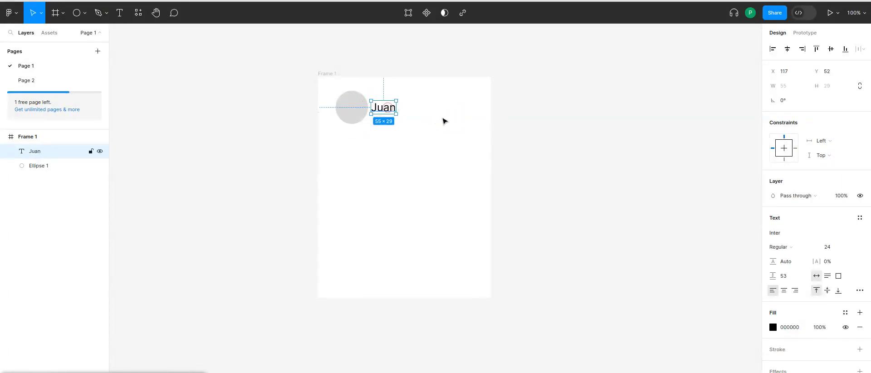
pyautogui.click(534, 119)
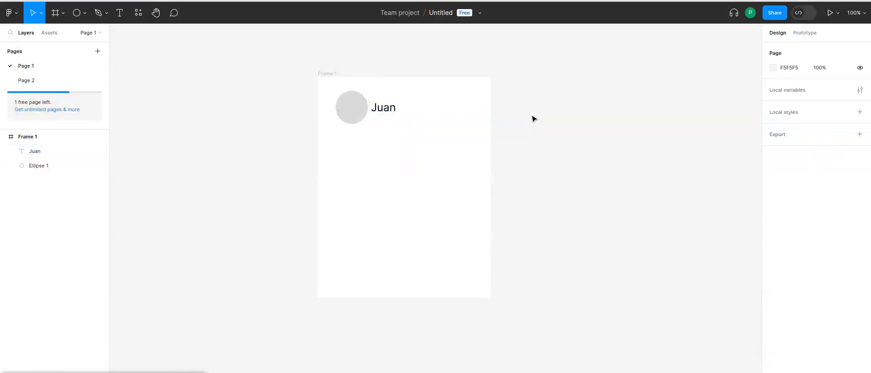
# Turn the circle and its name label into one component
pyautogui.click(377, 108)
pyautogui.keyDown('shift'); pyautogui.click(359, 110); pyautogui.keyUp('shift')
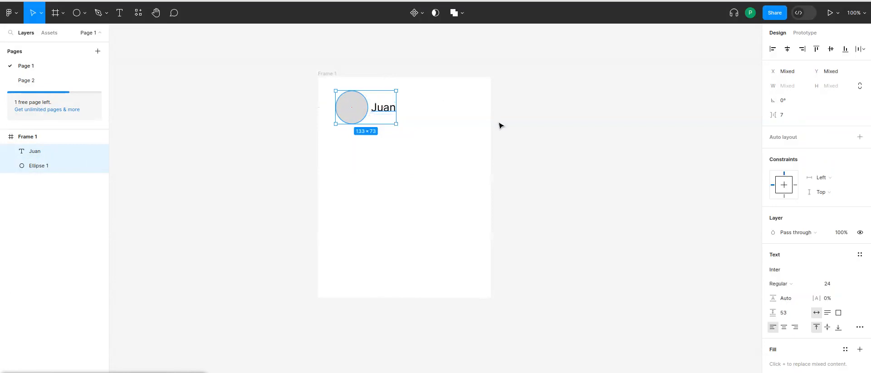
pyautogui.click(448, 119)
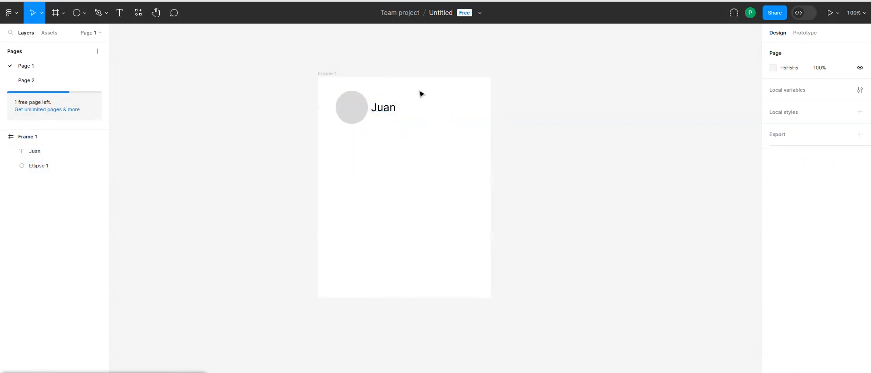
pyautogui.moveTo(420, 91); pyautogui.dragTo(337, 136)
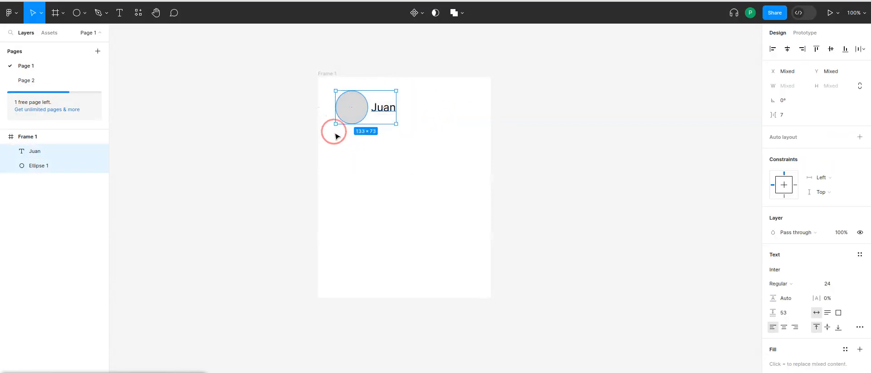
pyautogui.click(414, 14)
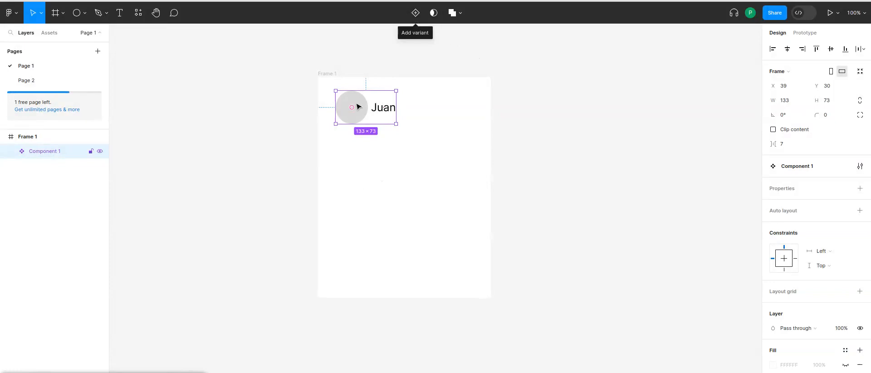
# Add a second variant to the component and fill its circle with red EC3E3E
pyautogui.click(416, 18)
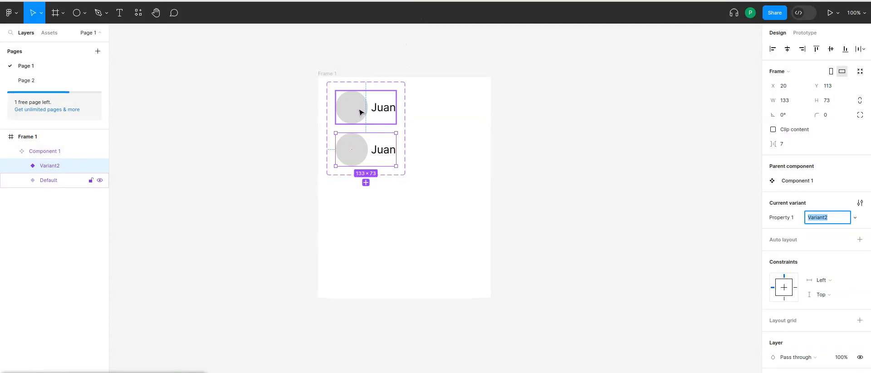
pyautogui.doubleClick(362, 156)
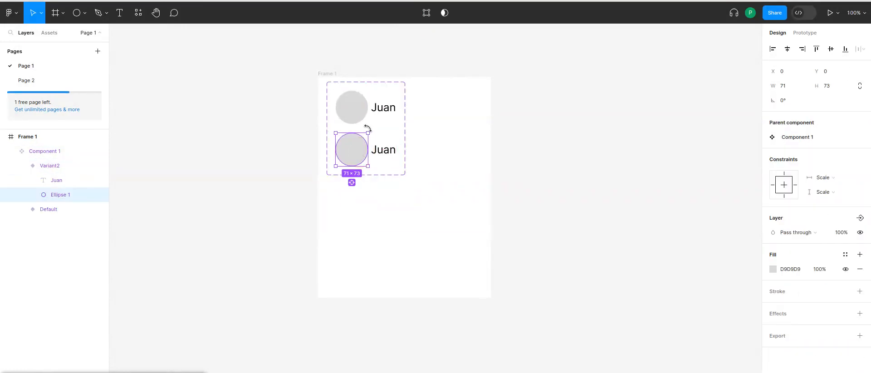
pyautogui.click(773, 269)
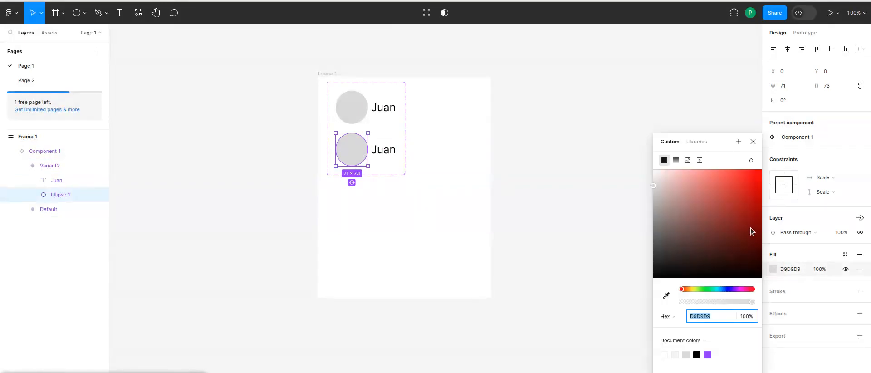
pyautogui.click(733, 178)
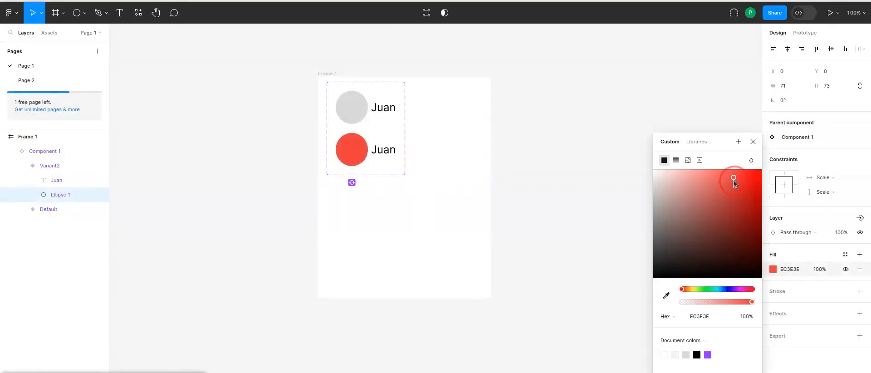
# Replace the label in the red-circle variant with a different first name
pyautogui.doubleClick(388, 152)
pyautogui.write('Pedro')
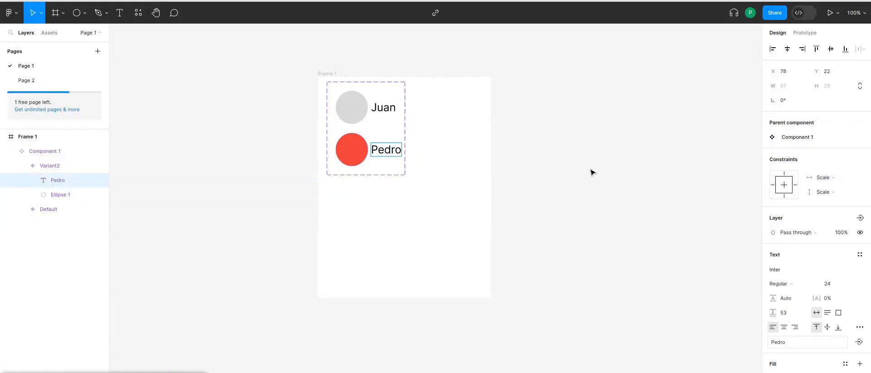
pyautogui.press('Escape')
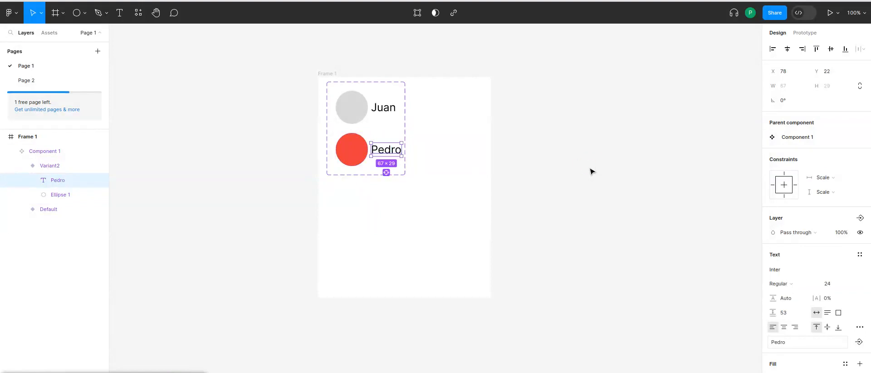
pyautogui.click(448, 143)
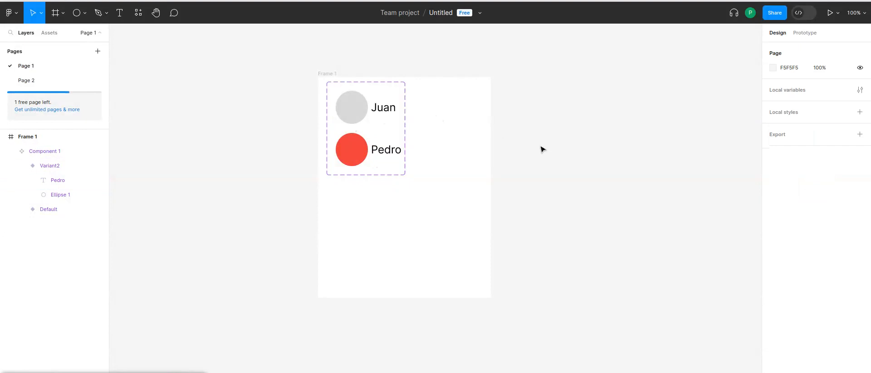
pyautogui.click(525, 132)
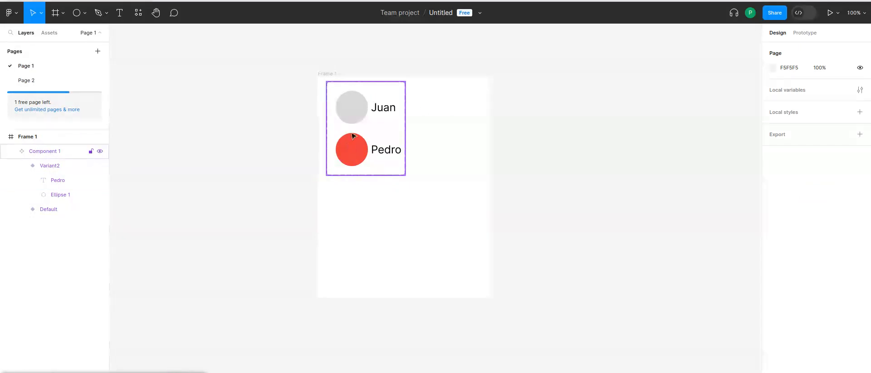
# Add two more variants to the component set, making four in total
pyautogui.click(375, 90)
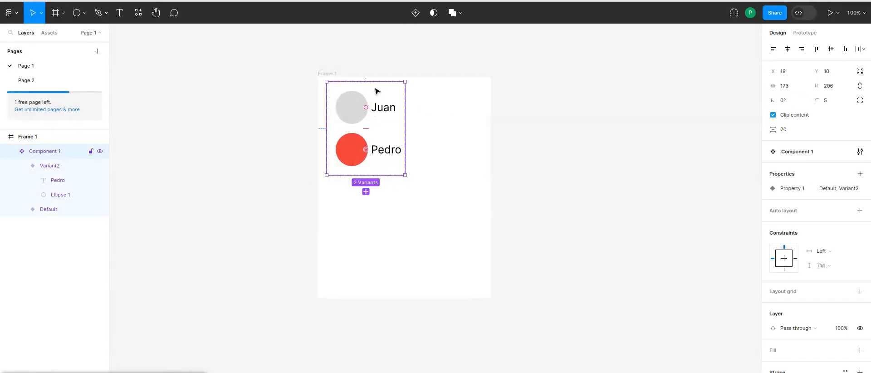
pyautogui.click(366, 192)
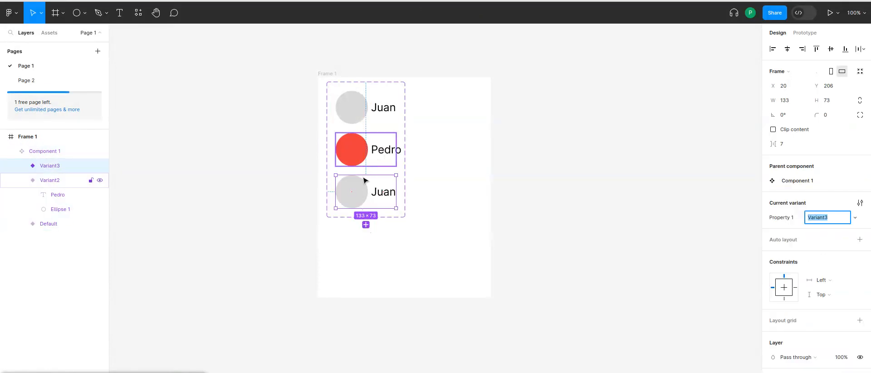
pyautogui.click(362, 89)
pyautogui.click(416, 13)
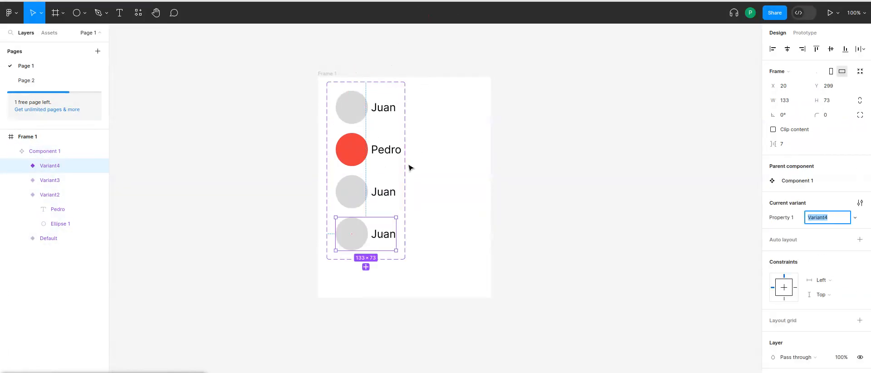
# Fill the third variant's circle with green 6BF176 and replace its label with another first name
pyautogui.doubleClick(358, 191)
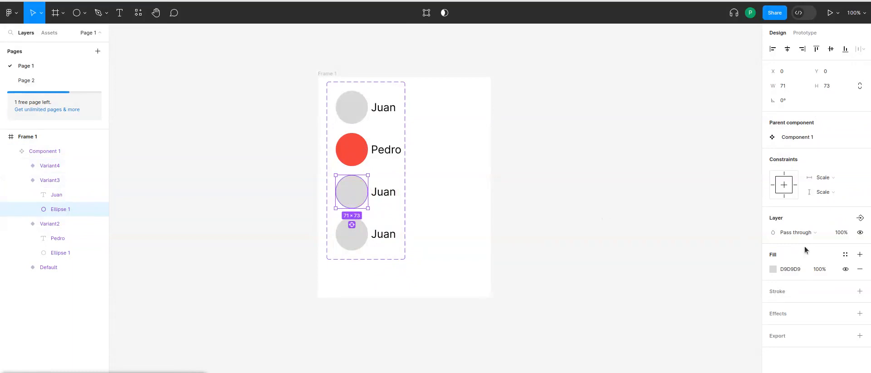
pyautogui.click(775, 269)
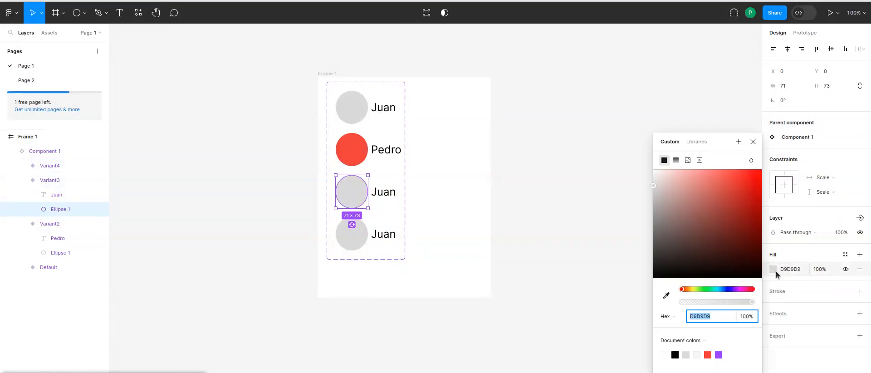
pyautogui.click(708, 291)
pyautogui.click(715, 176)
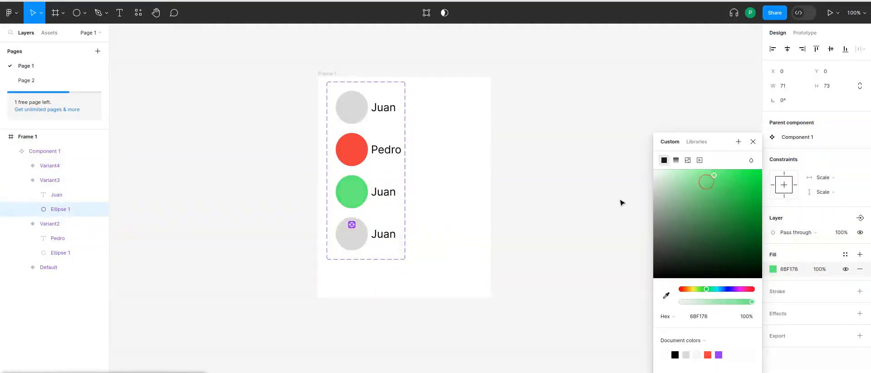
pyautogui.doubleClick(384, 193)
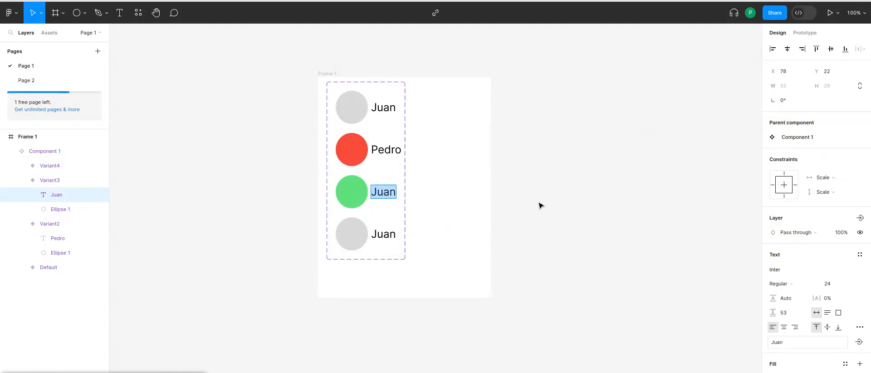
pyautogui.write('Maria')
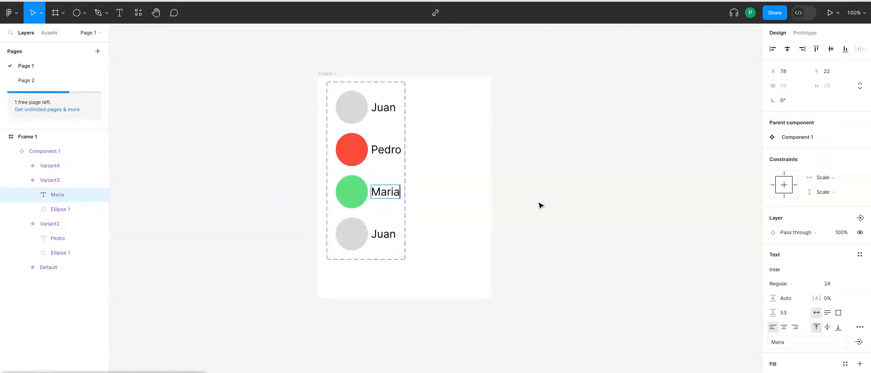
pyautogui.press('Escape')
# Fill the fourth variant's circle with blue 0820F8
pyautogui.click(358, 238)
pyautogui.click(358, 238)
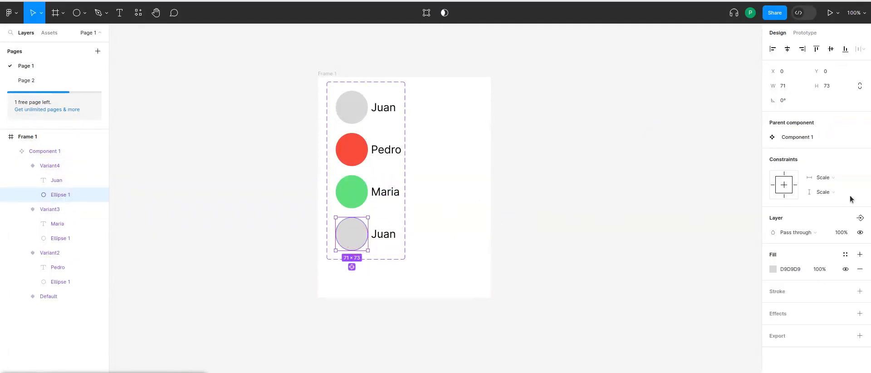
pyautogui.click(774, 269)
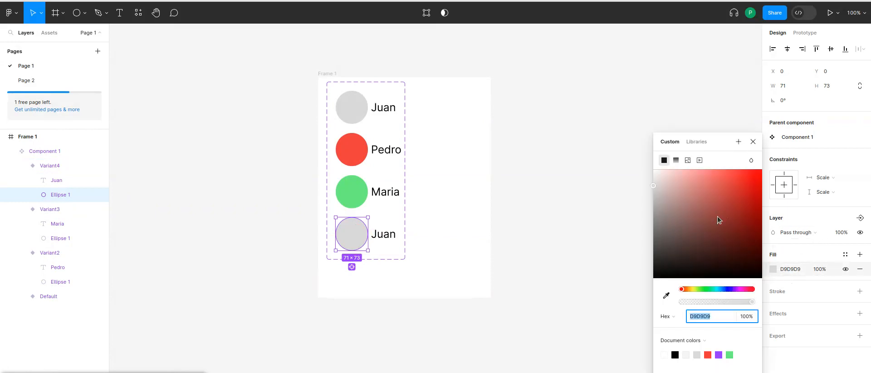
pyautogui.click(728, 289)
pyautogui.moveTo(742, 182); pyautogui.dragTo(762, 175)
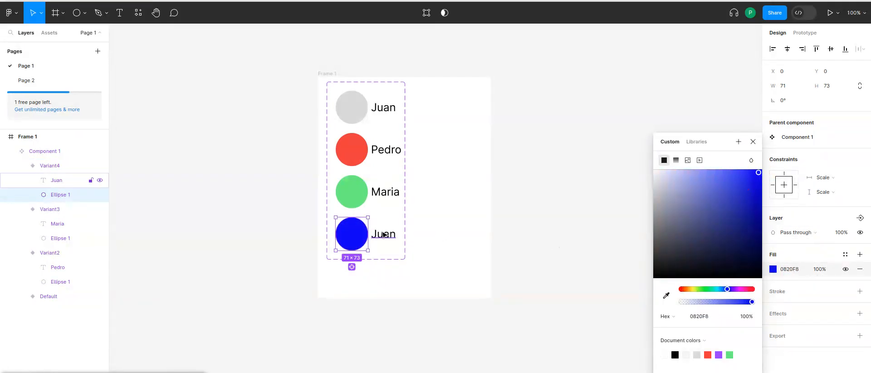
# Replace the label in the blue-circle variant with a new first name
pyautogui.doubleClick(384, 233)
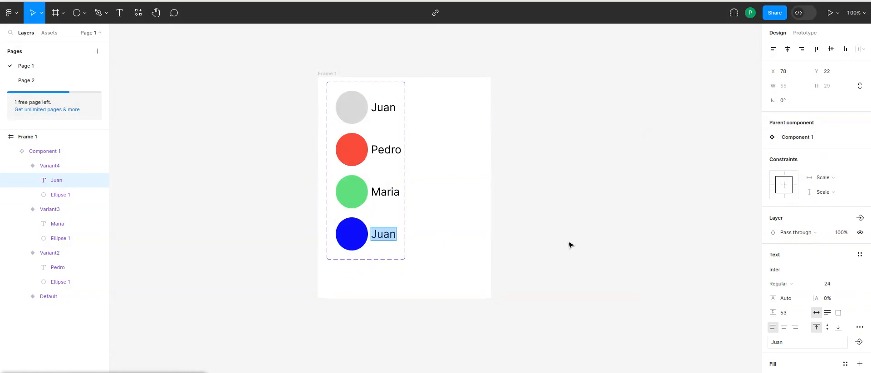
pyautogui.write('Fede')
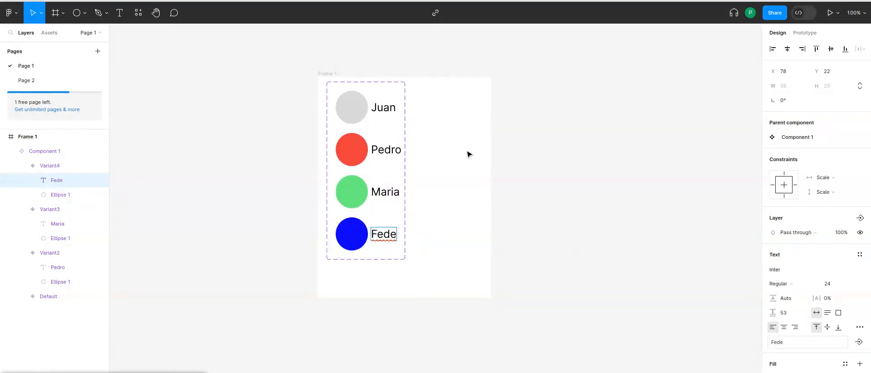
pyautogui.press('Escape')
pyautogui.press('Escape')
pyautogui.click(546, 198)
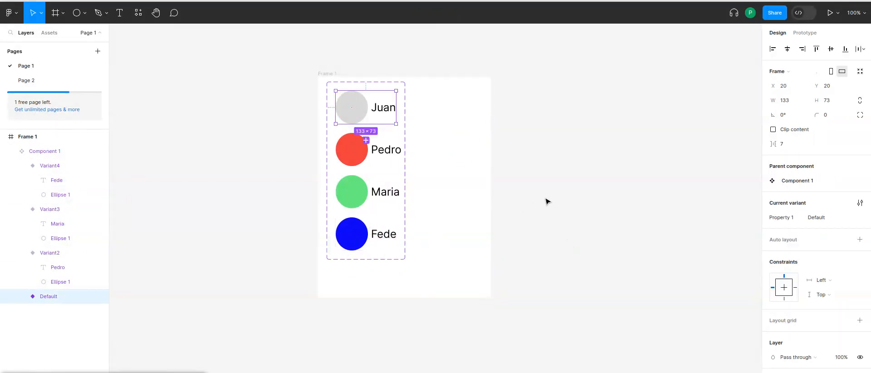
# Widen Frame 1 to about 961 × 486 to make room beside the component set
pyautogui.click(351, 105)
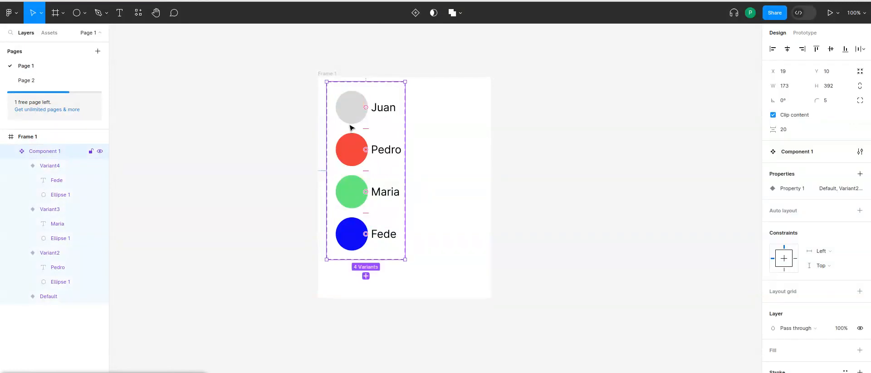
pyautogui.click(451, 118)
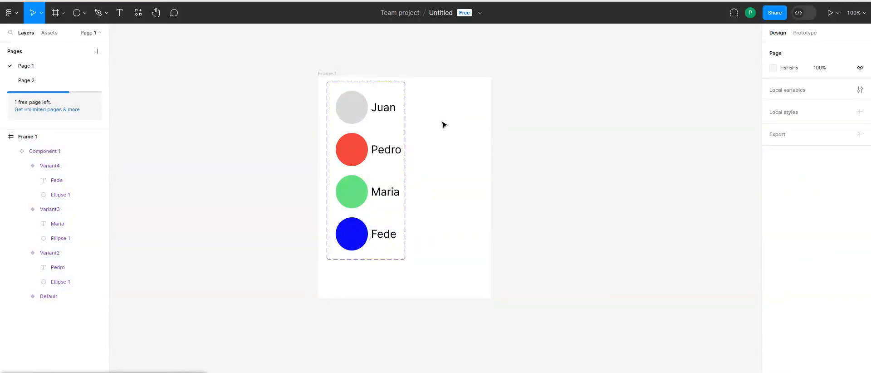
pyautogui.click(434, 95)
pyautogui.click(330, 75)
pyautogui.moveTo(491, 209); pyautogui.dragTo(755, 231)
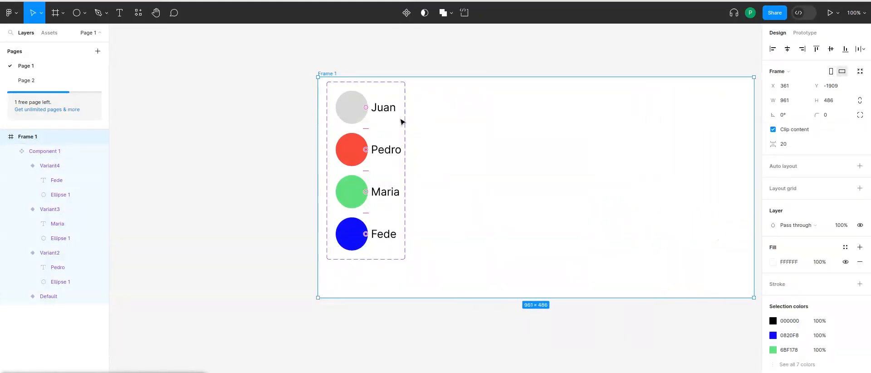
pyautogui.click(430, 69)
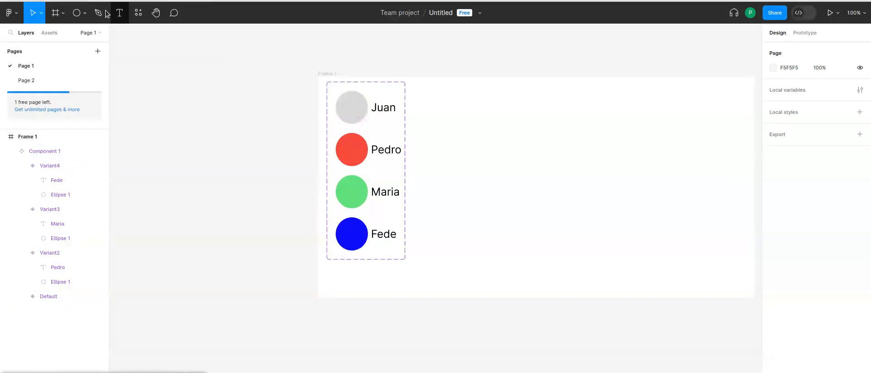
# Draw a rectangle about 281 × 375 in the frame's empty area beside the component set
pyautogui.click(77, 19)
pyautogui.click(86, 17)
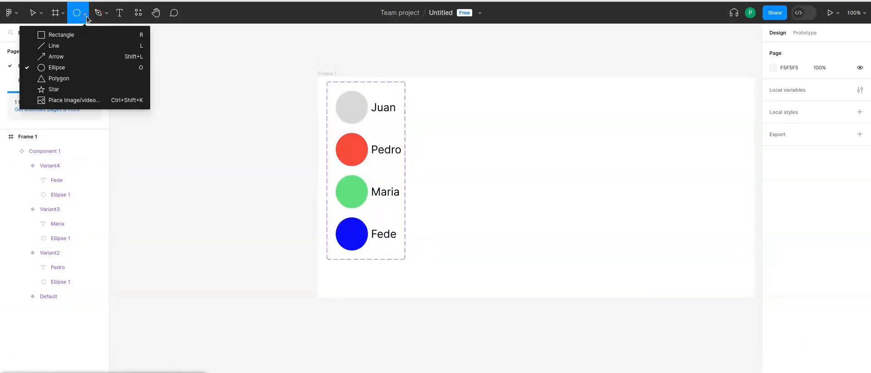
pyautogui.click(60, 36)
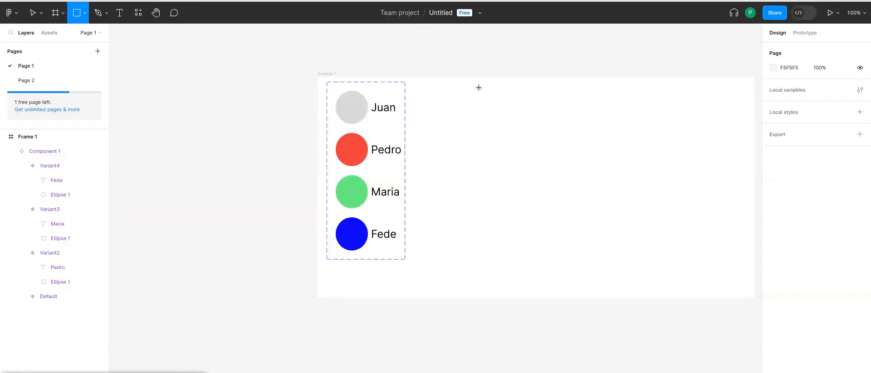
pyautogui.moveTo(462, 84); pyautogui.dragTo(588, 254)
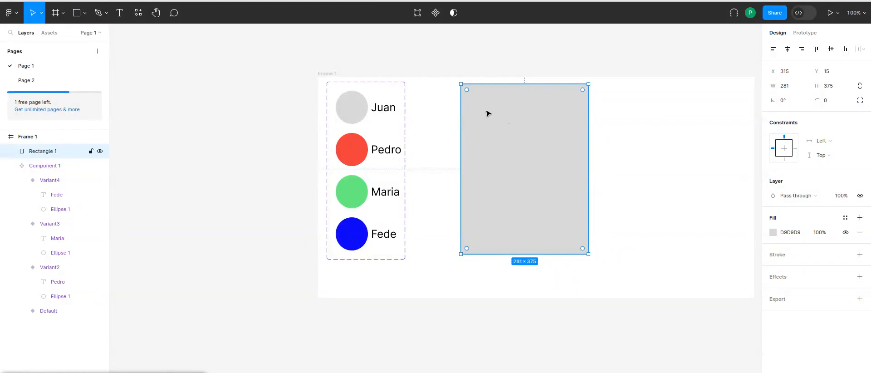
# Fill the rectangle with white FFFFFF and add a black 000000 inside stroke of width 1
pyautogui.click(773, 233)
pyautogui.moveTo(659, 182); pyautogui.dragTo(654, 169)
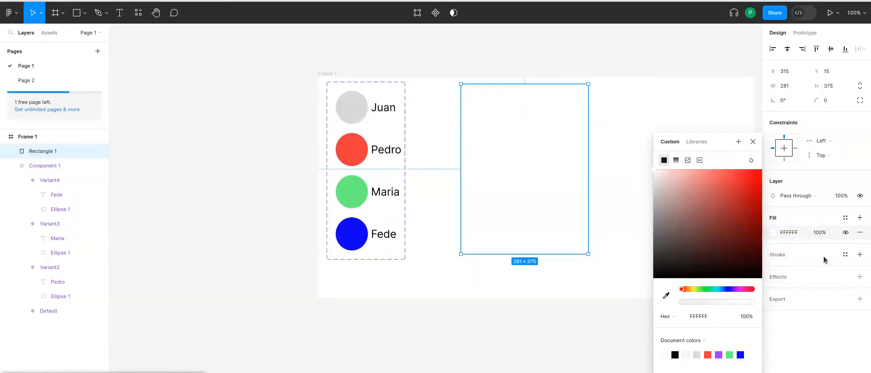
pyautogui.click(778, 255)
pyautogui.click(778, 255)
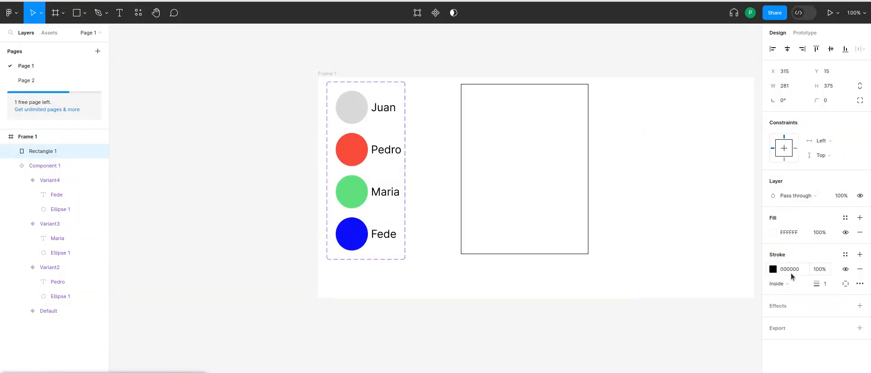
pyautogui.click(696, 141)
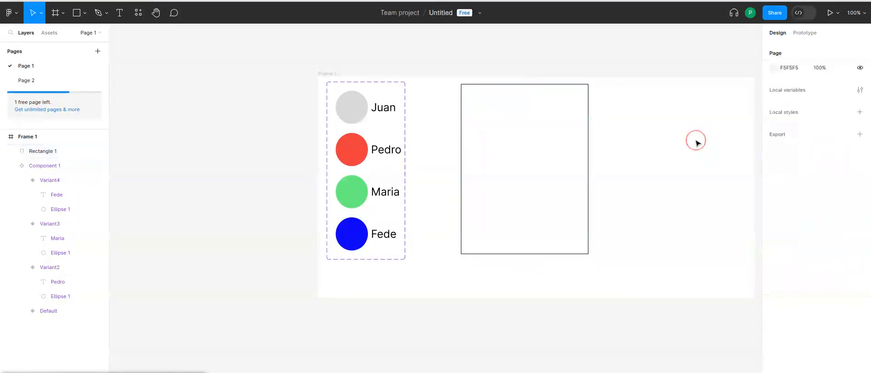
# Place four instances of Component 1 from the local components in a vertical column inside the bordered rectangle
pyautogui.click(461, 93)
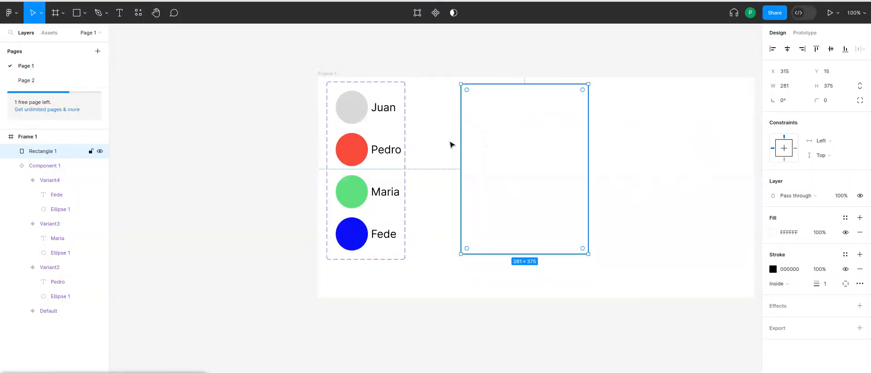
pyautogui.click(48, 33)
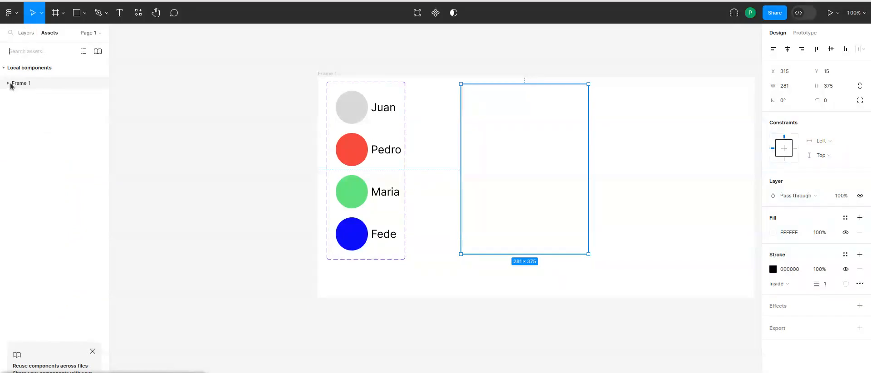
pyautogui.click(8, 83)
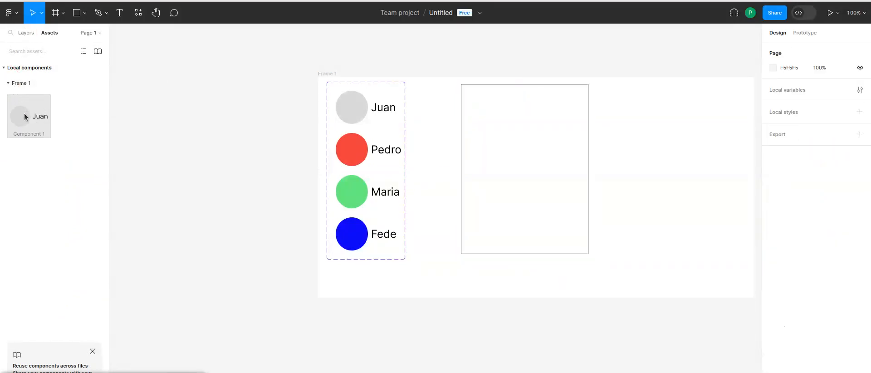
pyautogui.moveTo(29, 118); pyautogui.dragTo(502, 115)
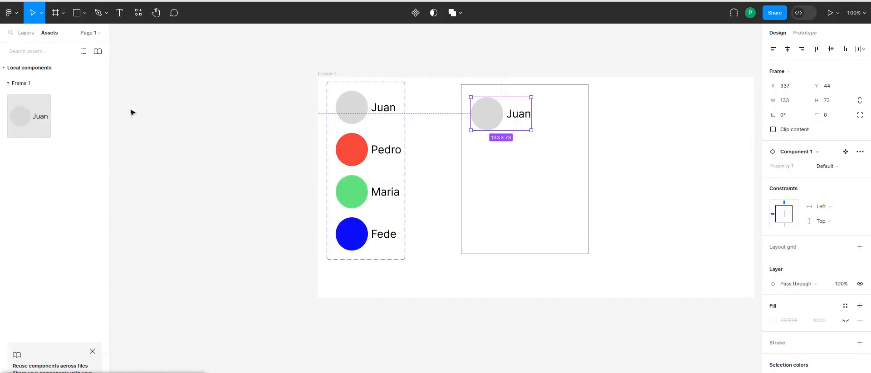
pyautogui.moveTo(50, 121); pyautogui.dragTo(489, 150)
pyautogui.moveTo(22, 117); pyautogui.dragTo(487, 188)
pyautogui.moveTo(16, 115); pyautogui.dragTo(493, 227)
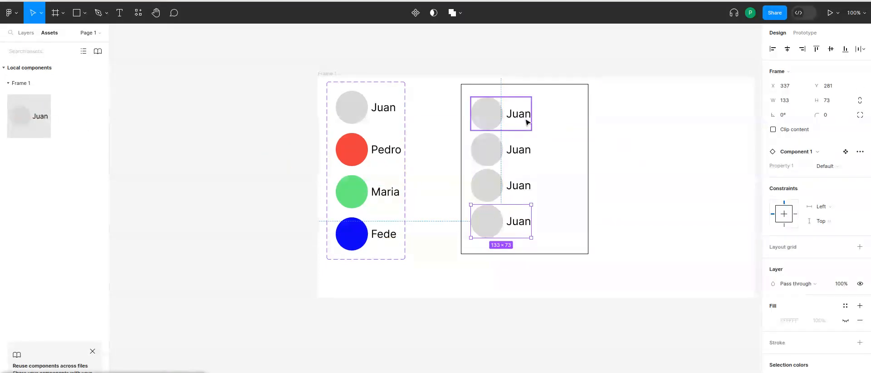
pyautogui.click(654, 146)
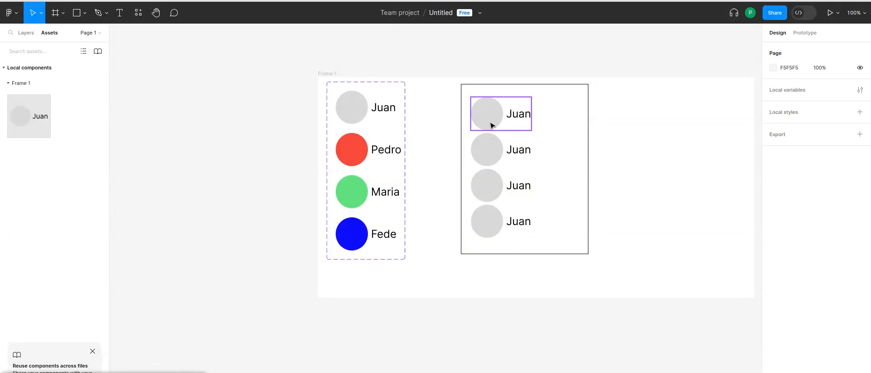
# Try Variant2, Variant3 and Variant4 in turn on the topmost instance in the rectangle
pyautogui.click(491, 125)
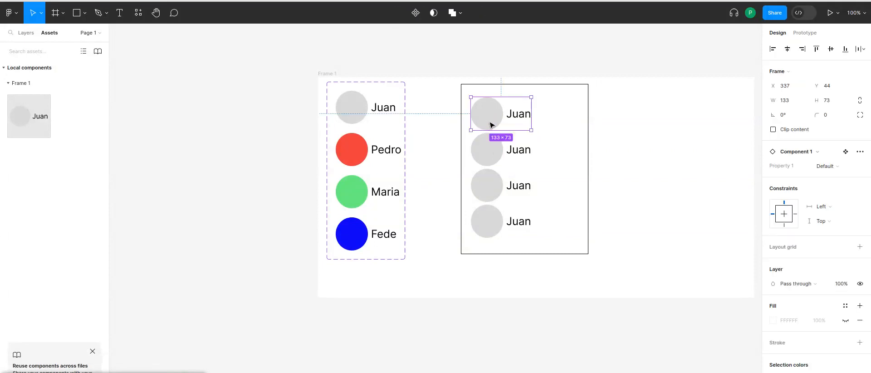
pyautogui.click(493, 149)
pyautogui.click(496, 125)
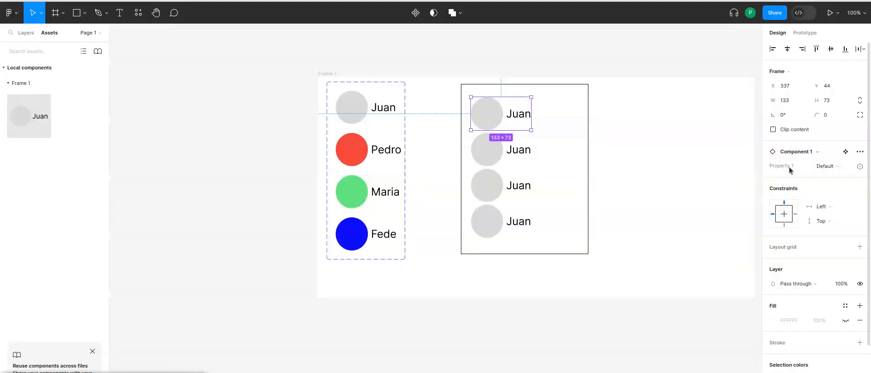
pyautogui.click(839, 168)
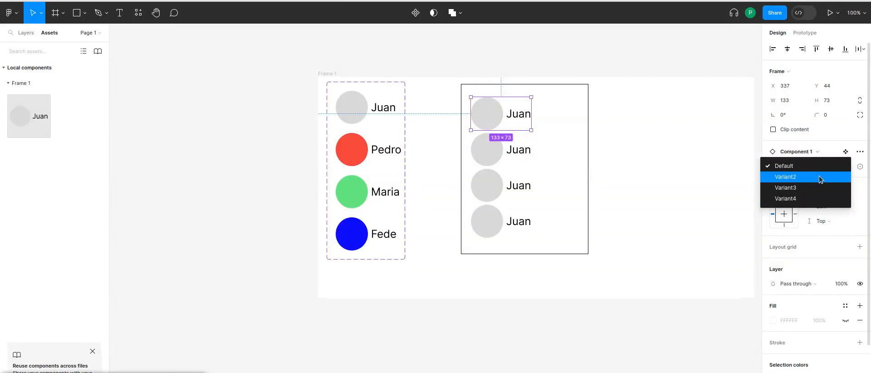
pyautogui.click(819, 178)
pyautogui.click(843, 170)
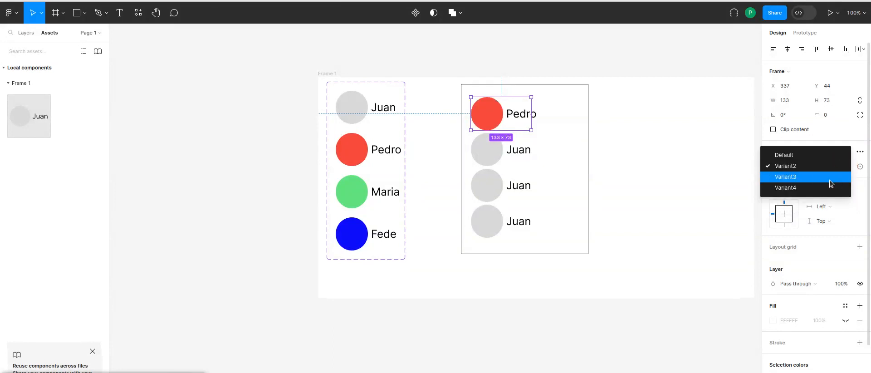
pyautogui.click(834, 178)
pyautogui.click(839, 171)
pyautogui.click(835, 178)
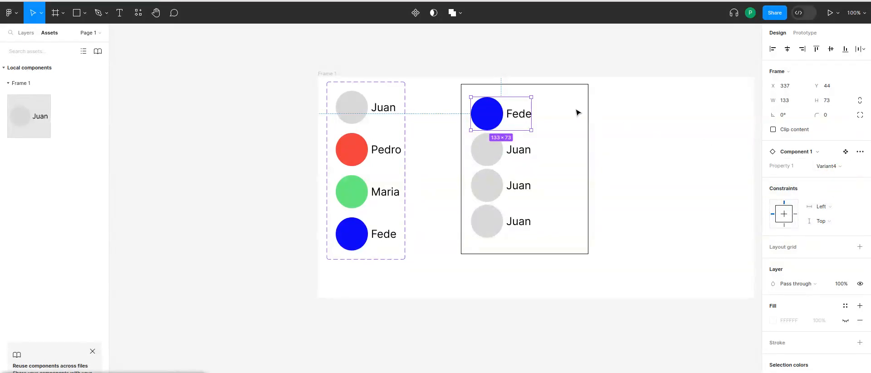
# Set the topmost instance in the rectangle to Variant2 and the second instance to Variant3
pyautogui.click(827, 166)
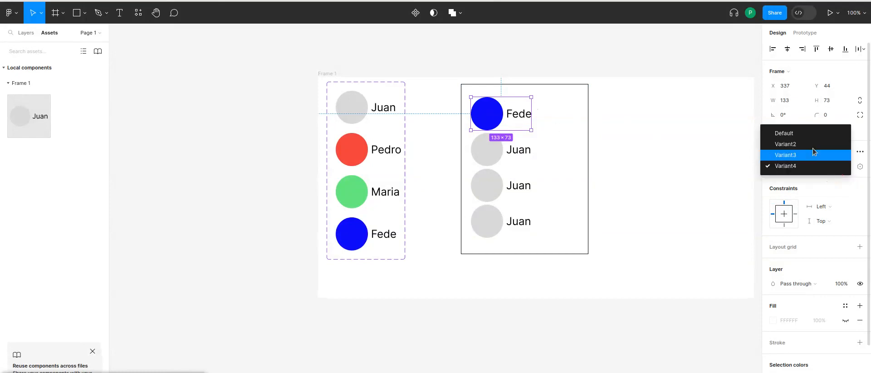
pyautogui.click(815, 145)
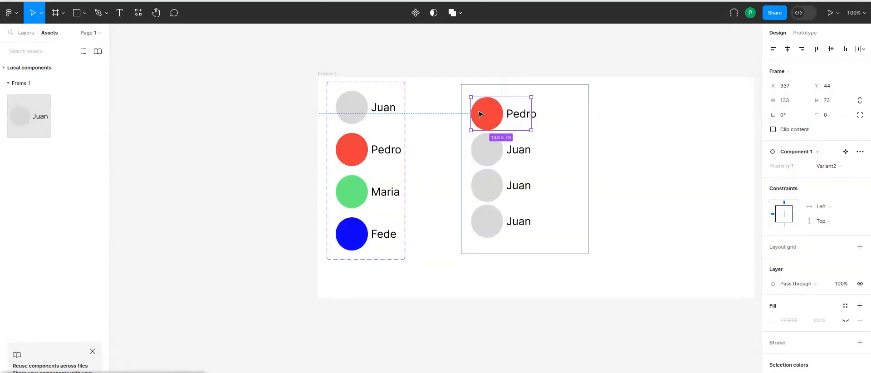
pyautogui.click(486, 157)
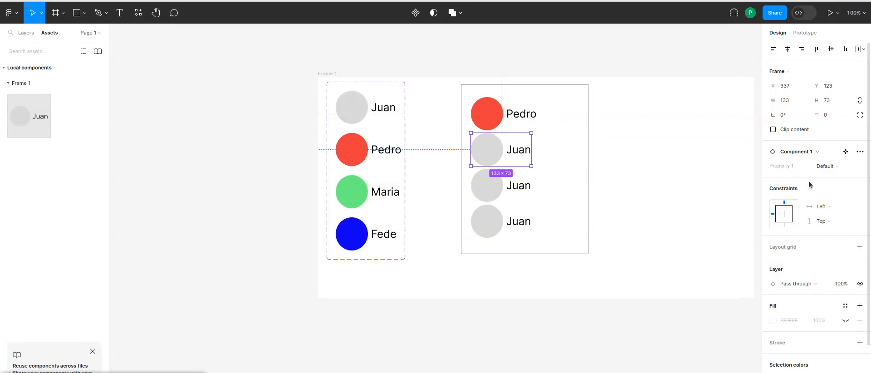
pyautogui.click(831, 166)
pyautogui.click(815, 188)
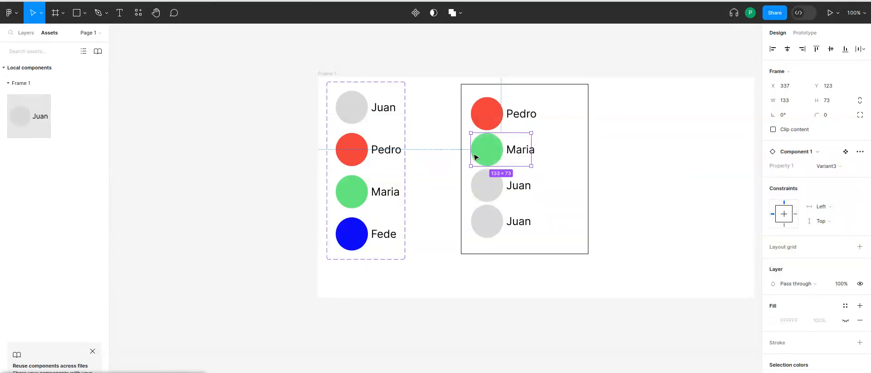
# Set the third instance in the rectangle to Variant4, leaving the fourth on Default
pyautogui.click(487, 186)
pyautogui.click(827, 167)
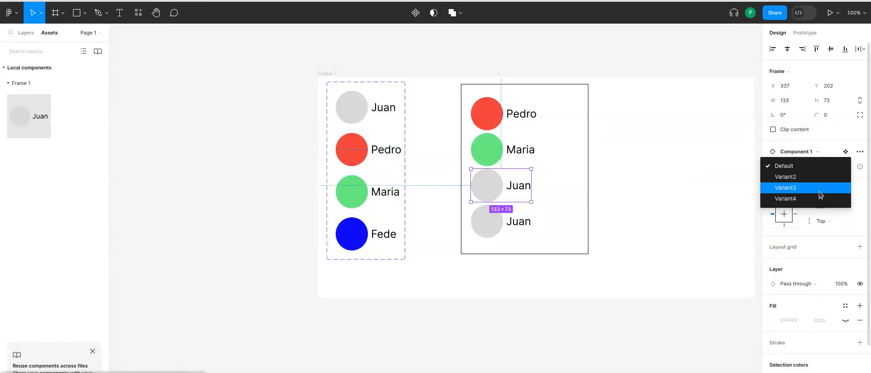
pyautogui.click(824, 198)
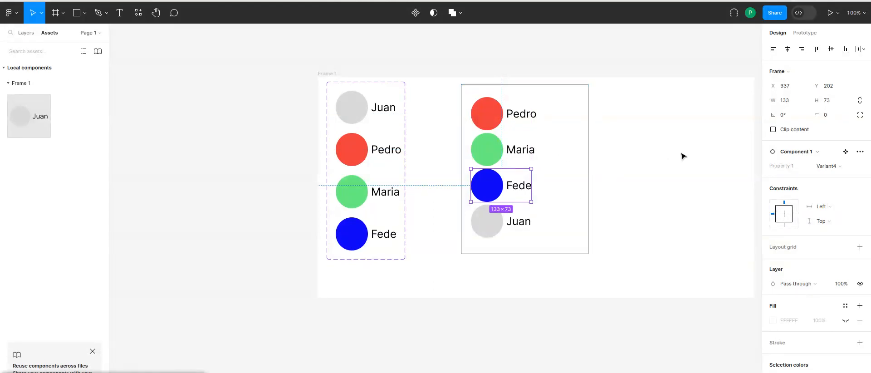
pyautogui.click(487, 229)
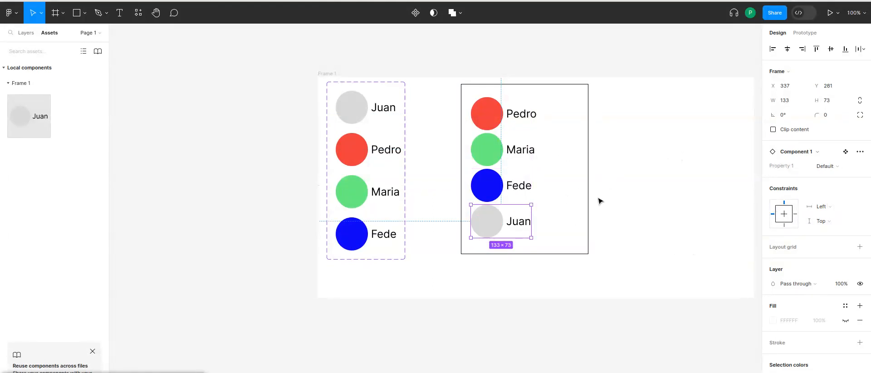
# Enlarge Frame 1 from its upper-left corner to about 995 × 537
pyautogui.click(496, 91)
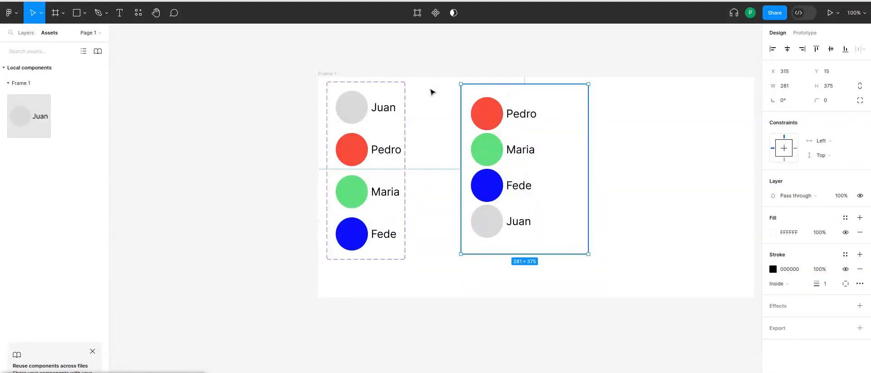
pyautogui.click(325, 73)
pyautogui.moveTo(319, 75); pyautogui.dragTo(303, 53)
pyautogui.click(602, 203)
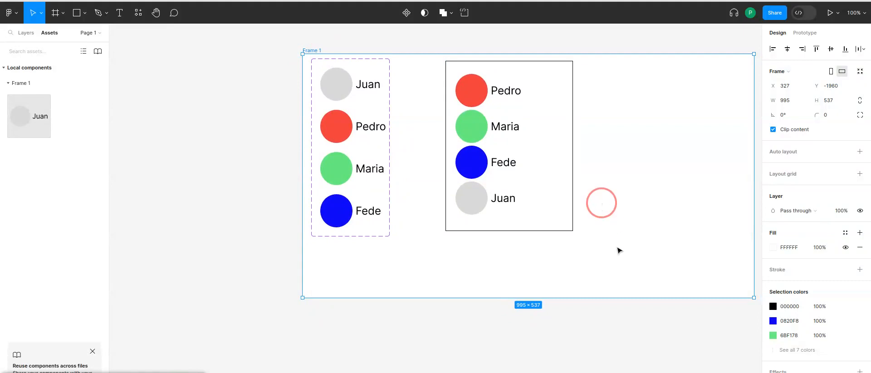
pyautogui.click(510, 68)
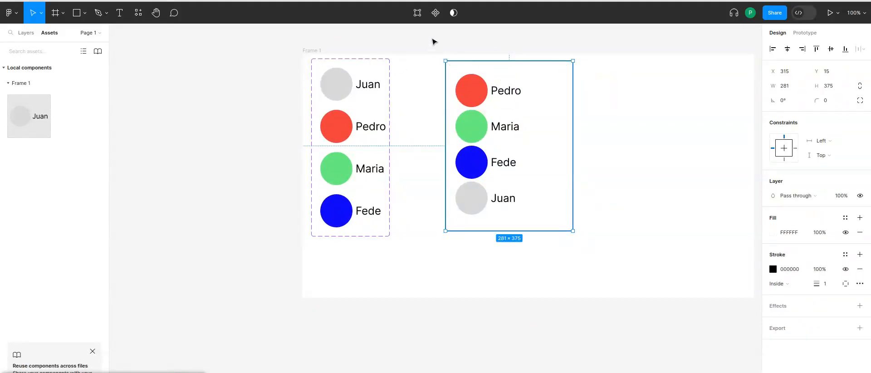
# Add the text "Lista de Contactos" and place it as a title just above the bordered rectangle
pyautogui.click(119, 13)
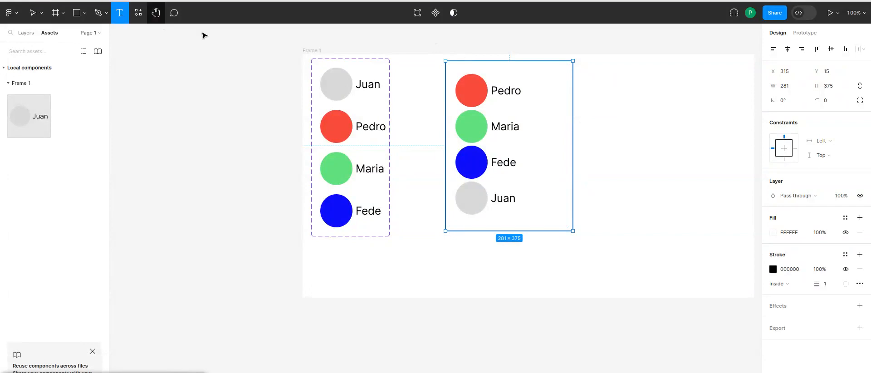
pyautogui.click(628, 91)
pyautogui.write('Lista')
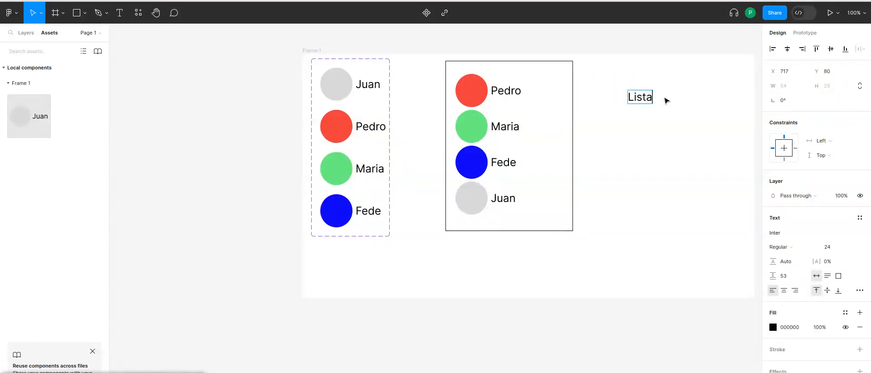
pyautogui.write(' de Conta')
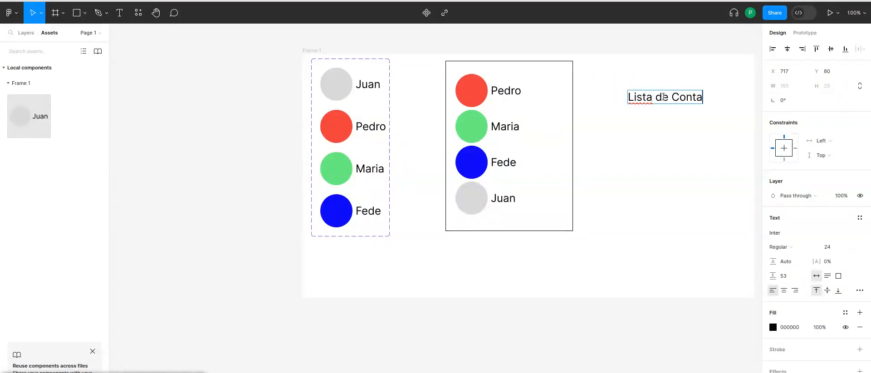
pyautogui.write('ctos')
pyautogui.click(632, 121)
pyautogui.moveTo(649, 97); pyautogui.dragTo(467, 60)
pyautogui.click(691, 234)
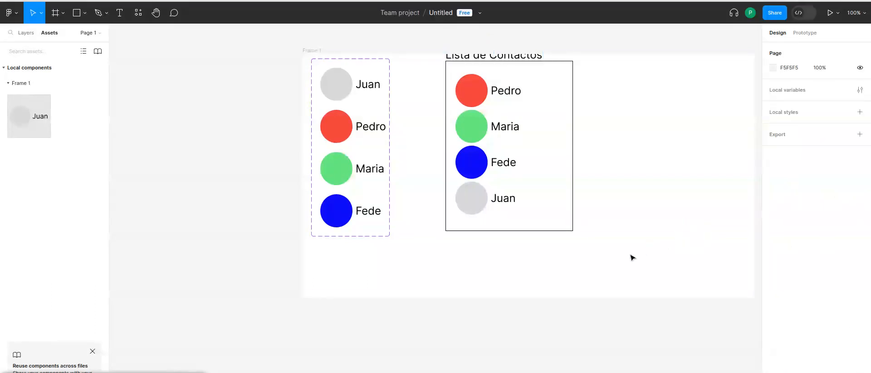
# Shift the bordered contact list and its title down and left within Frame 1, and turn them into a single component
pyautogui.moveTo(631, 255); pyautogui.dragTo(429, 34)
pyautogui.moveTo(525, 117); pyautogui.dragTo(507, 134)
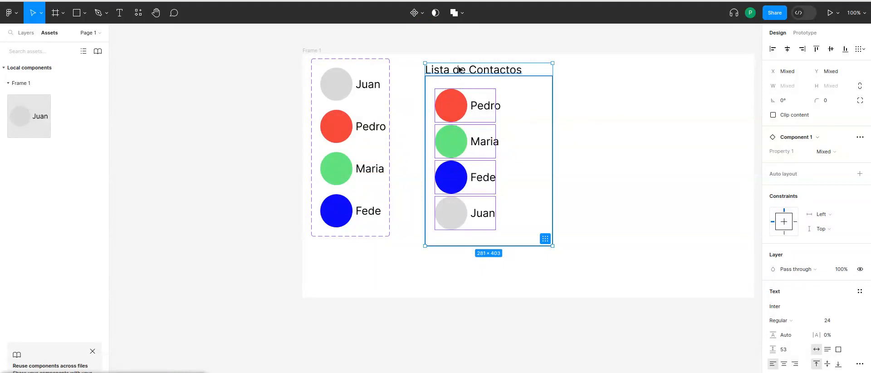
pyautogui.click(414, 14)
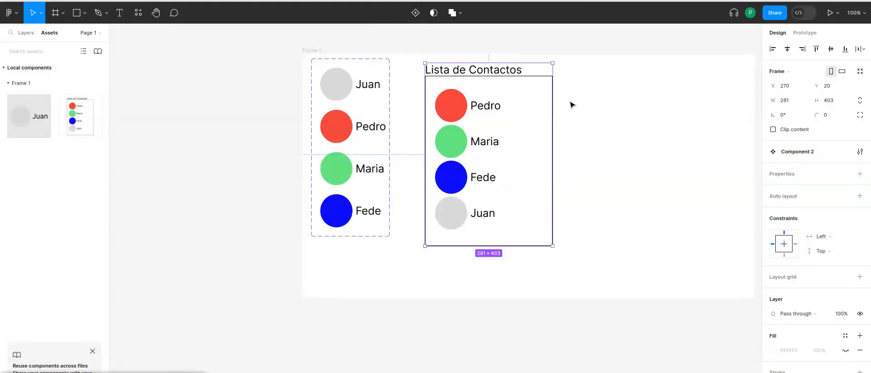
pyautogui.click(596, 96)
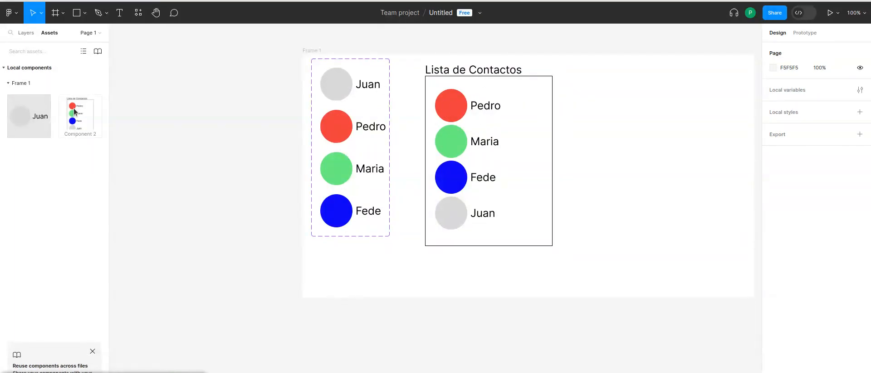
# Add a second variant to the contact list component and resize Frame 1 to about 871 × 933 to fit both lists
pyautogui.click(471, 75)
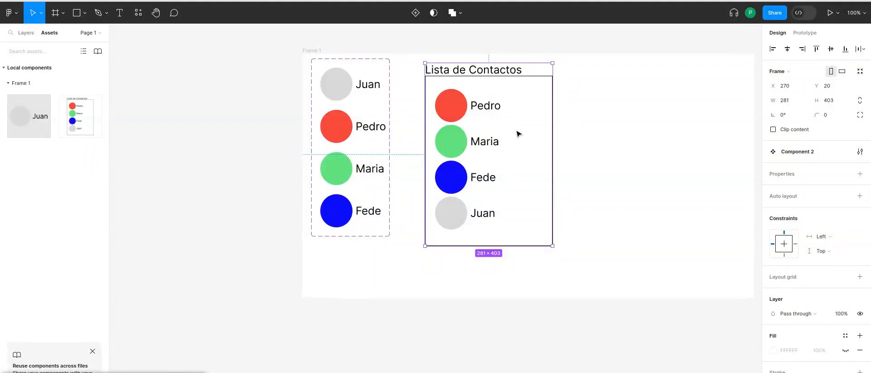
pyautogui.click(415, 13)
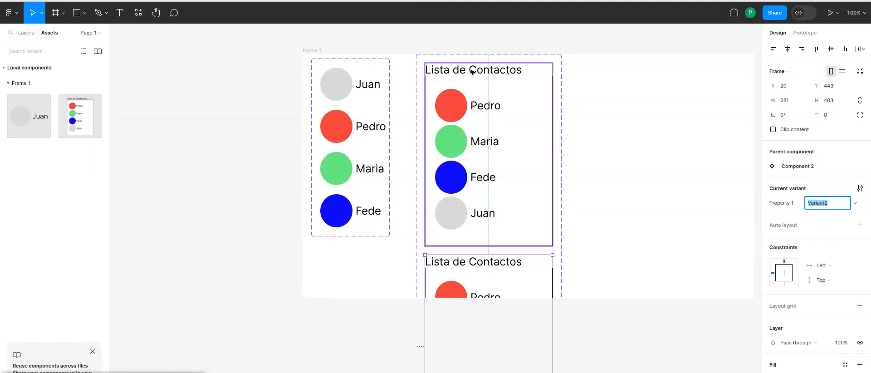
pyautogui.click(369, 271)
pyautogui.click(305, 53)
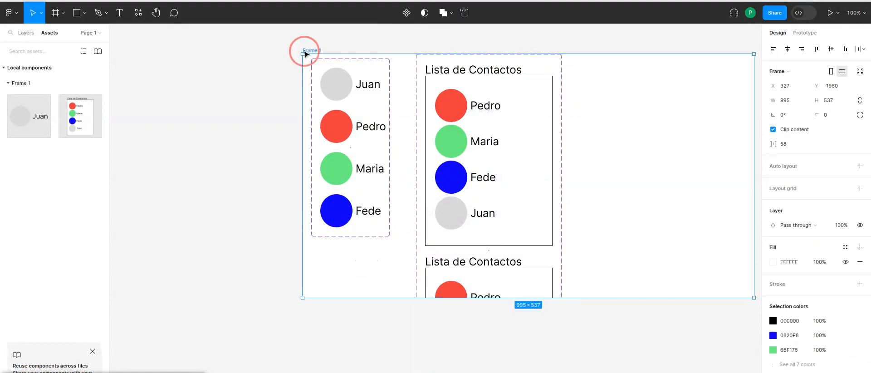
pyautogui.moveTo(303, 298); pyautogui.dragTo(359, 369)
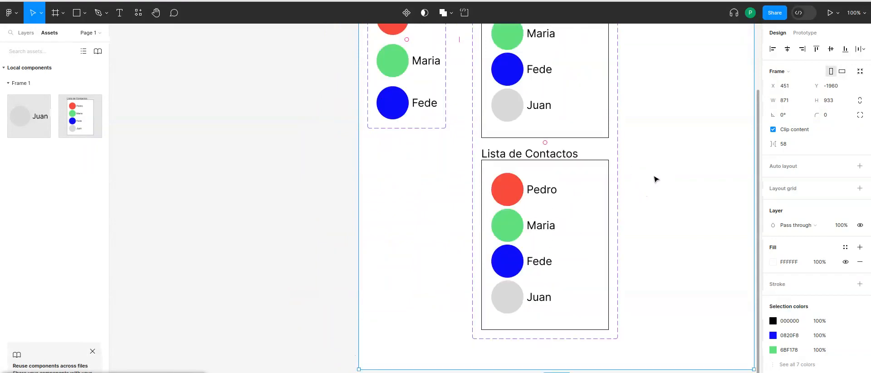
# Change the title of the contact list component's second variant to "Lista de Amigos"
pyautogui.click(560, 91)
pyautogui.scroll(4, 596, 131)
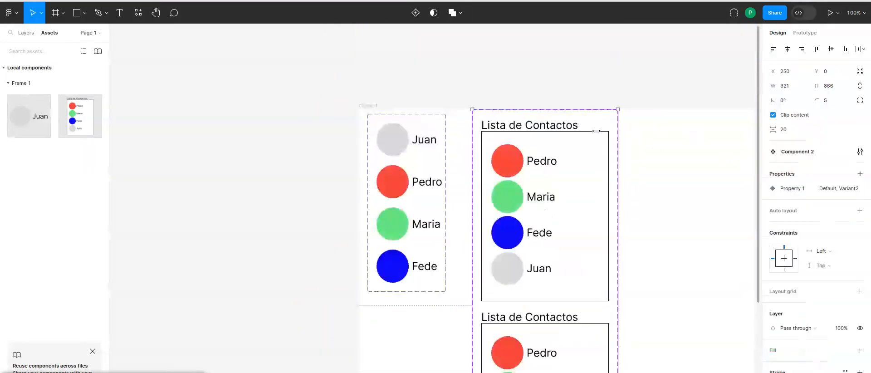
pyautogui.scroll(-3, 533, 136)
pyautogui.click(545, 210)
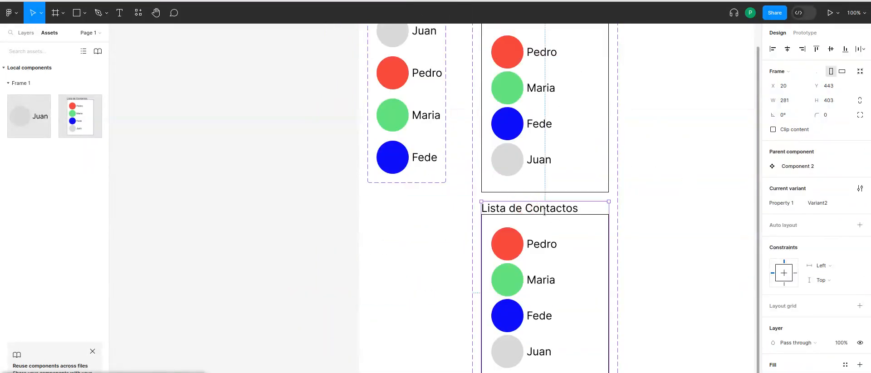
pyautogui.click(541, 212)
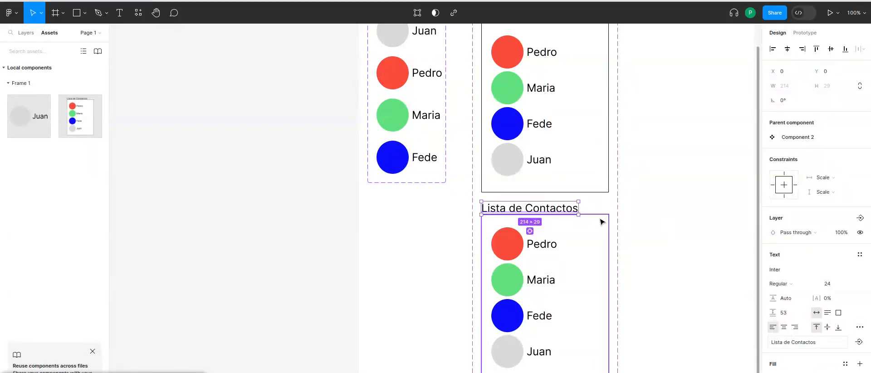
pyautogui.doubleClick(555, 205)
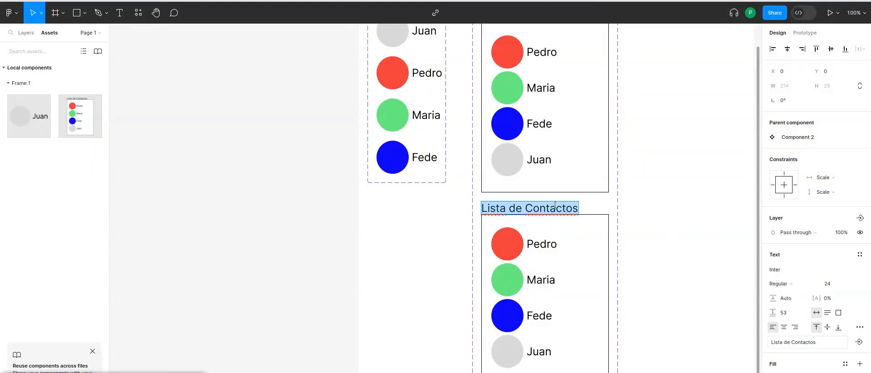
pyautogui.write('Lista de')
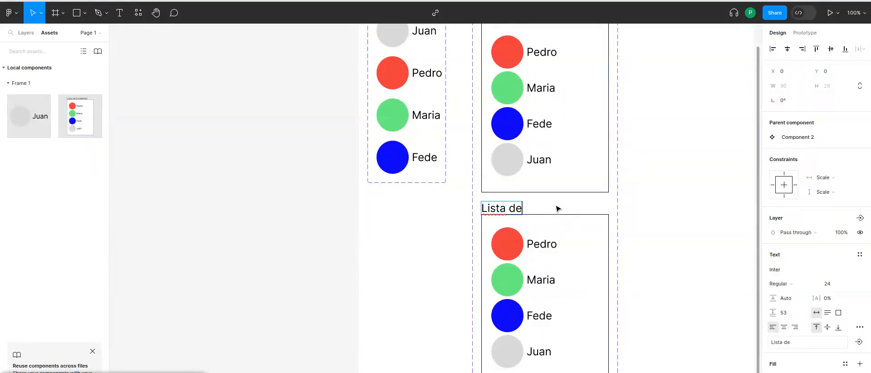
pyautogui.write(' Amigos')
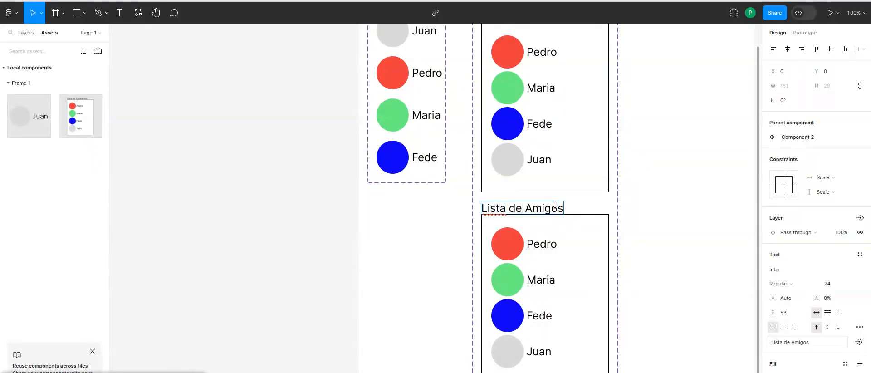
pyautogui.press('Escape')
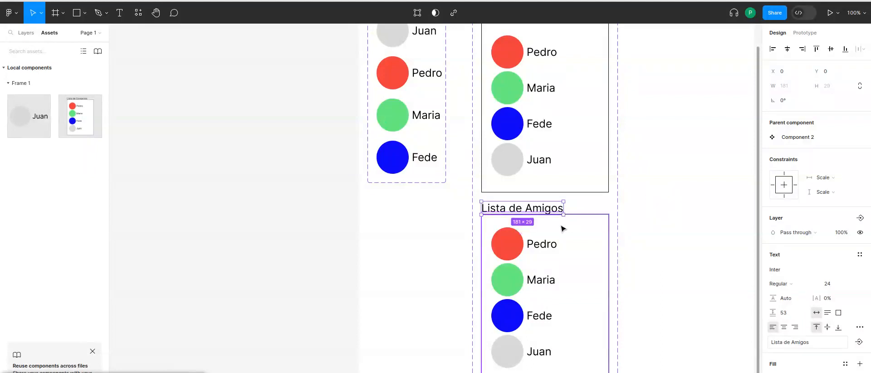
# Set the first profile instance in the Lista de Amigos variant to Variant3
pyautogui.click(527, 243)
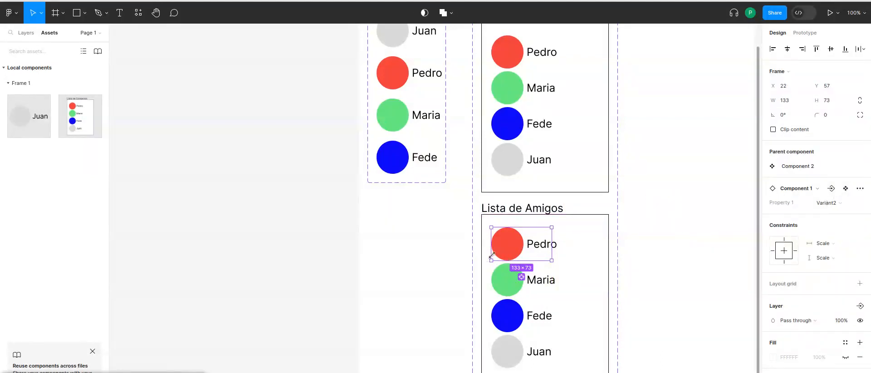
pyautogui.click(826, 203)
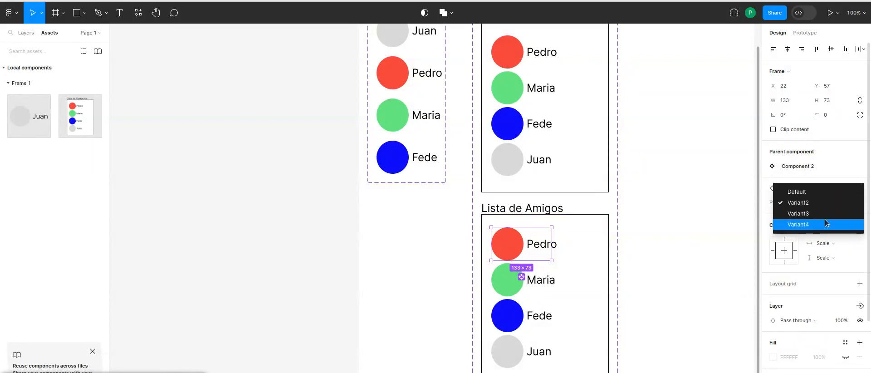
pyautogui.click(827, 220)
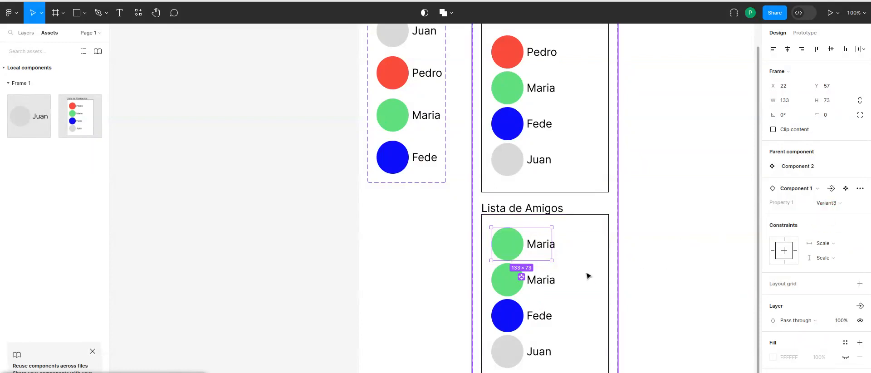
# Set the first profile instance in the Lista de Amigos variant to Variant4
pyautogui.click(416, 131)
pyautogui.click(511, 251)
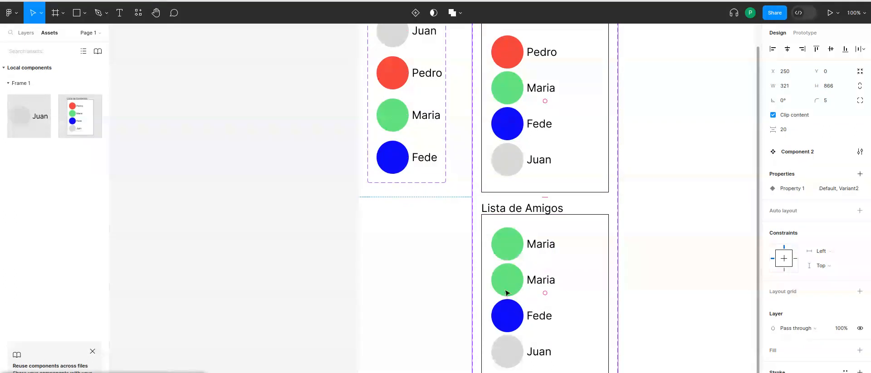
pyautogui.click(512, 257)
pyautogui.doubleClick(518, 244)
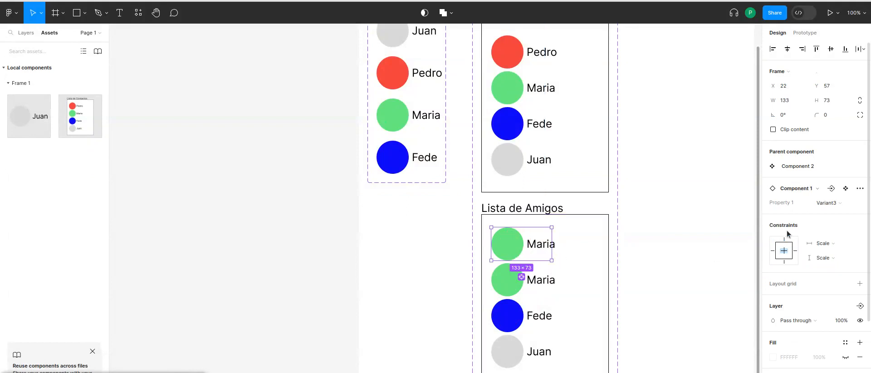
pyautogui.click(826, 202)
pyautogui.click(814, 215)
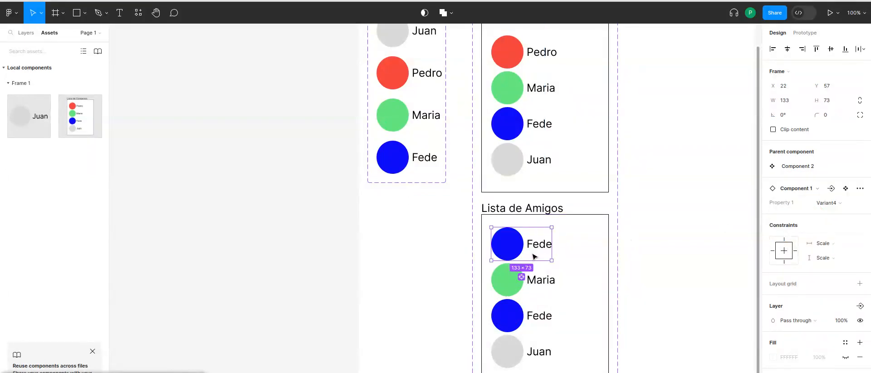
pyautogui.click(843, 203)
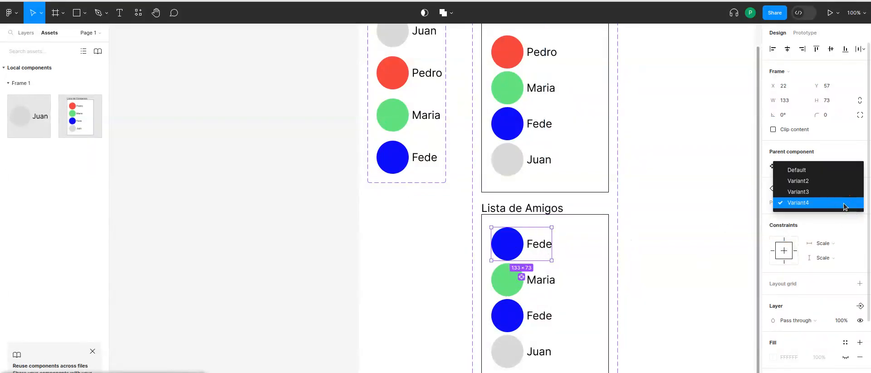
pyautogui.click(839, 203)
# Set the second profile instance in the Lista de Amigos variant to Variant2
pyautogui.doubleClick(510, 282)
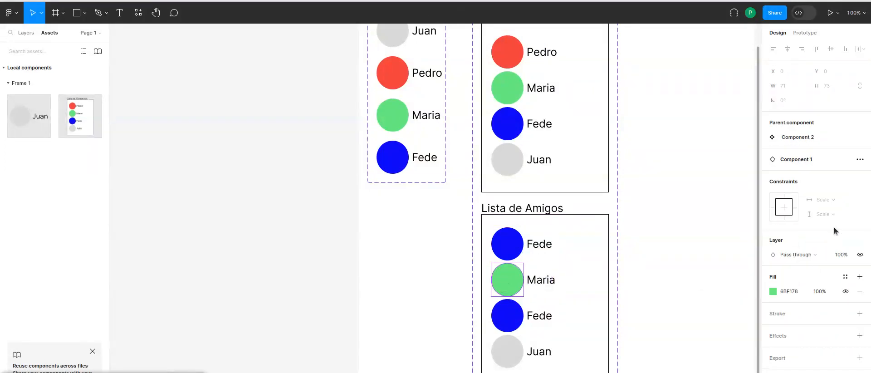
pyautogui.click(518, 280)
pyautogui.press('Escape')
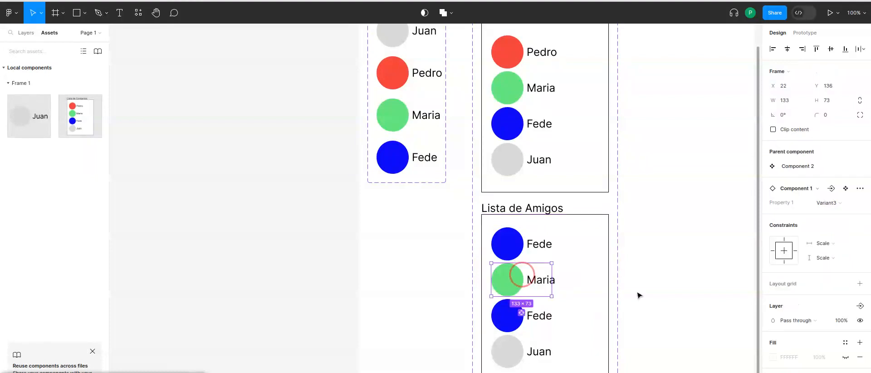
pyautogui.click(845, 204)
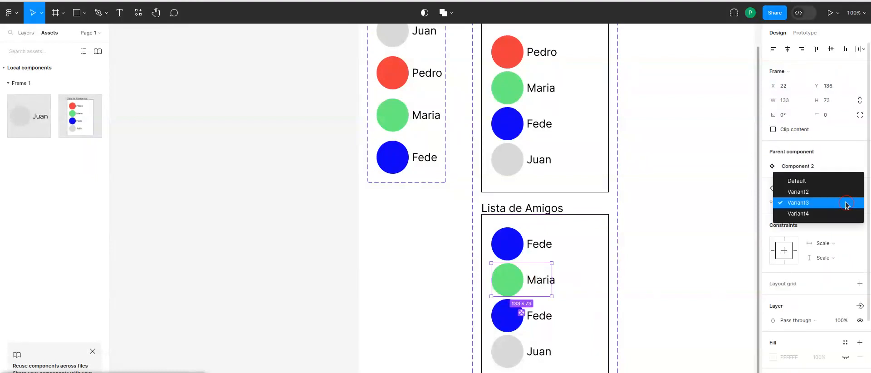
pyautogui.click(817, 192)
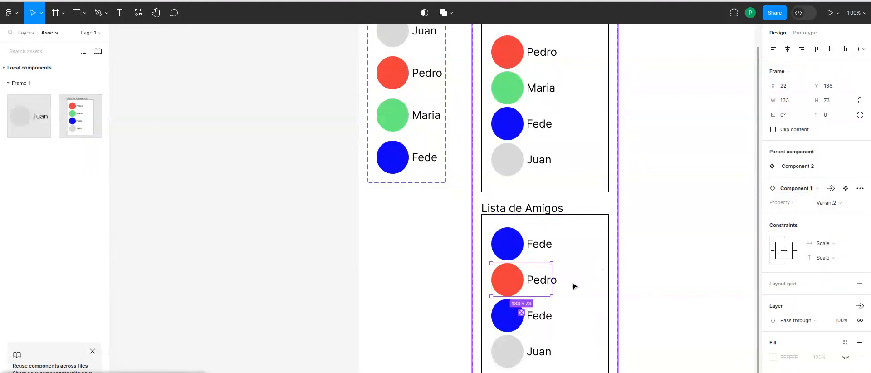
# Set the third profile instance in the Lista de Amigos variant to Variant3 and clear the selection
pyautogui.click(517, 325)
pyautogui.click(842, 203)
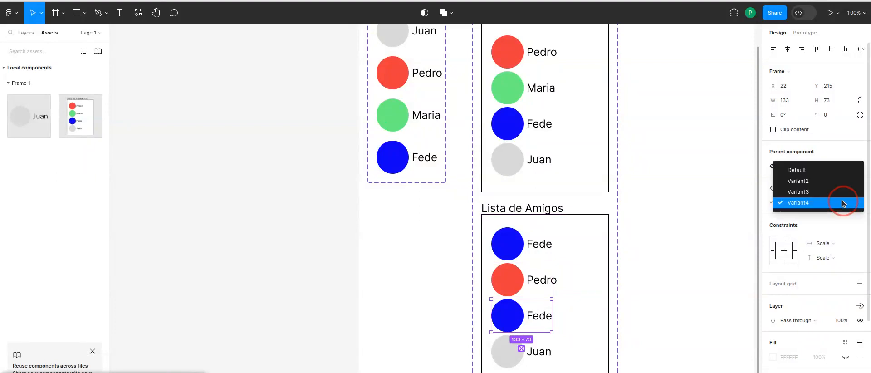
pyautogui.click(815, 192)
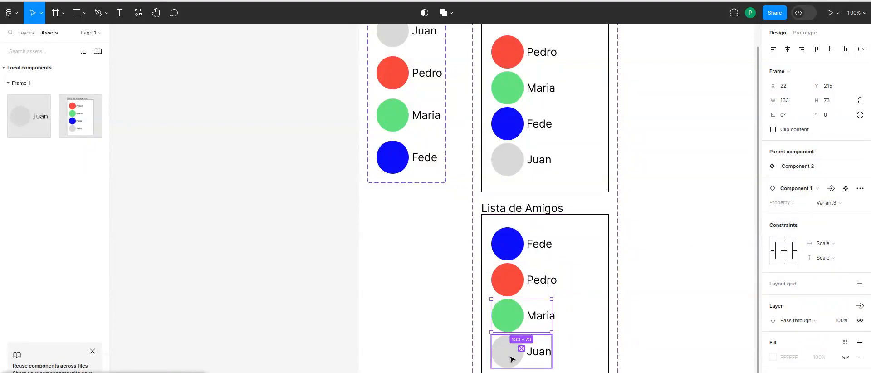
pyautogui.click(696, 181)
pyautogui.scroll(3, 686, 195)
pyautogui.scroll(-2, 687, 196)
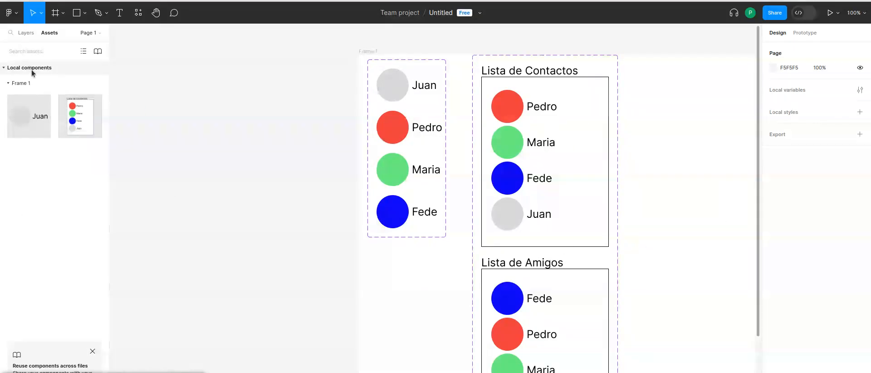
# Switch to Page 2 and draw a new frame of about 433 × 553 on its empty canvas
pyautogui.click(93, 35)
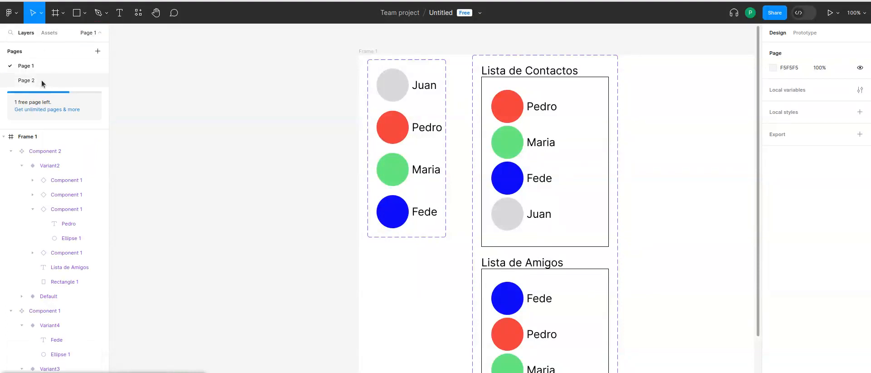
pyautogui.click(27, 81)
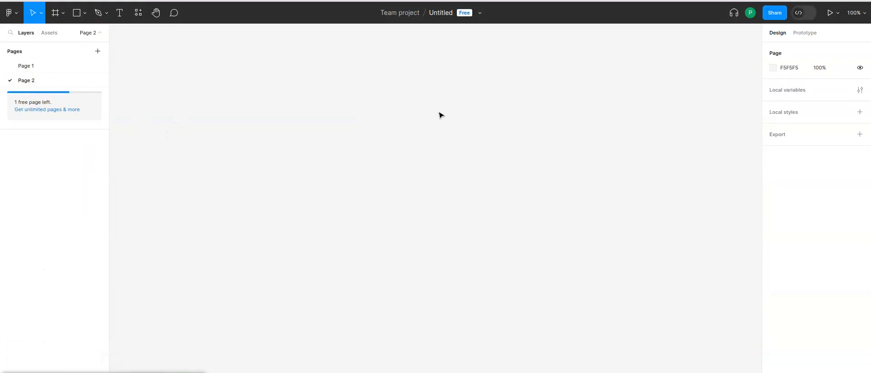
pyautogui.click(54, 13)
pyautogui.moveTo(195, 55); pyautogui.dragTo(391, 304)
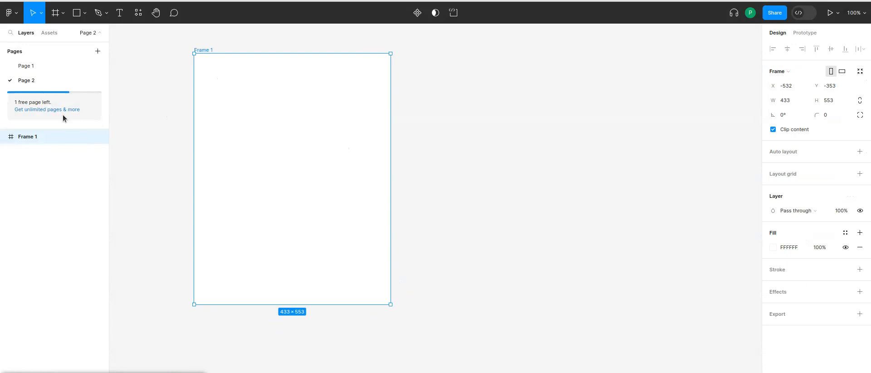
# Place an instance of the contact list component inside the new frame and a Default profile component instance just above it
pyautogui.click(45, 34)
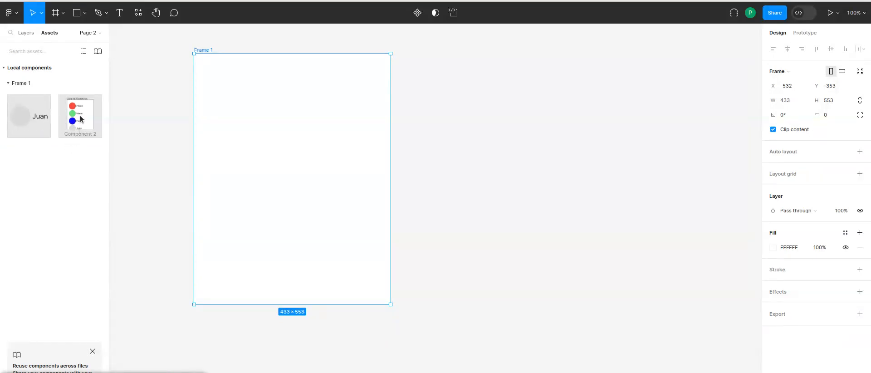
pyautogui.moveTo(82, 119); pyautogui.dragTo(263, 175)
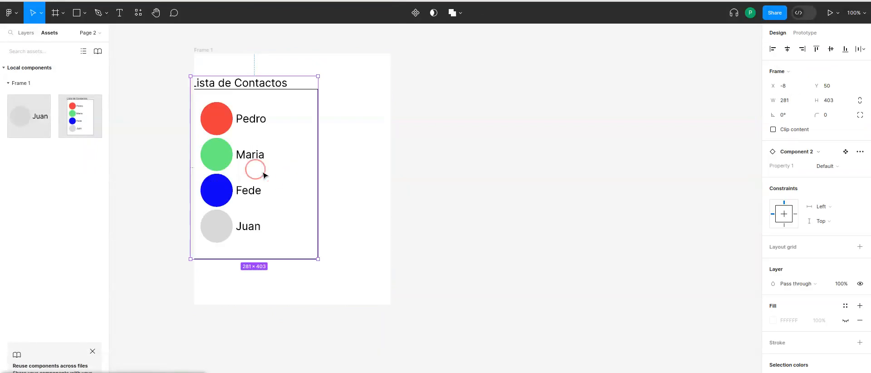
pyautogui.moveTo(244, 128); pyautogui.dragTo(264, 157)
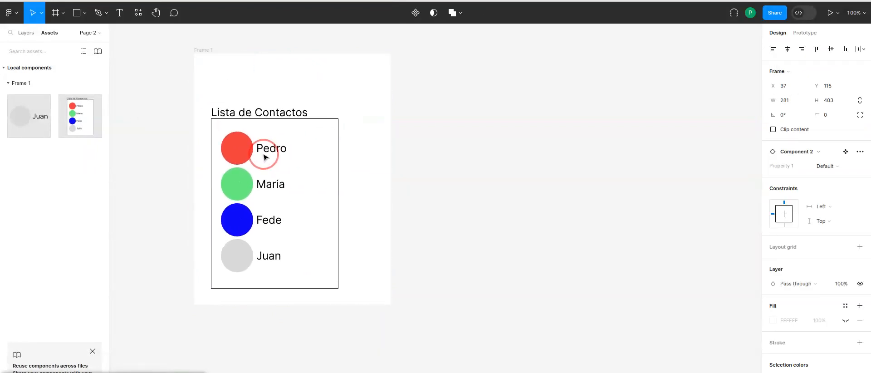
pyautogui.moveTo(18, 114); pyautogui.dragTo(219, 84)
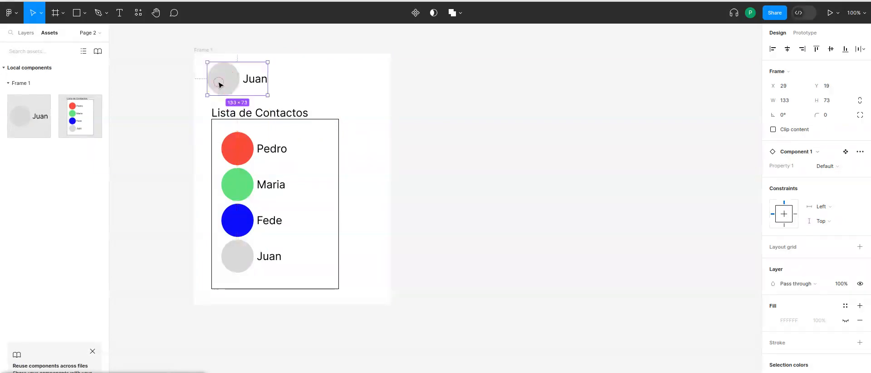
pyautogui.click(469, 123)
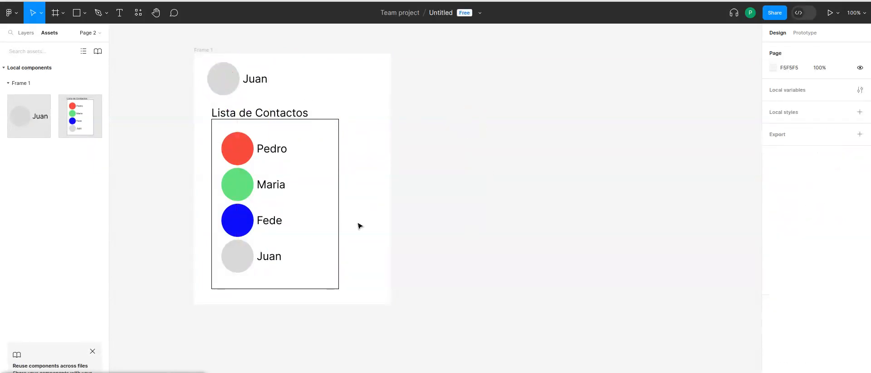
pyautogui.click(254, 79)
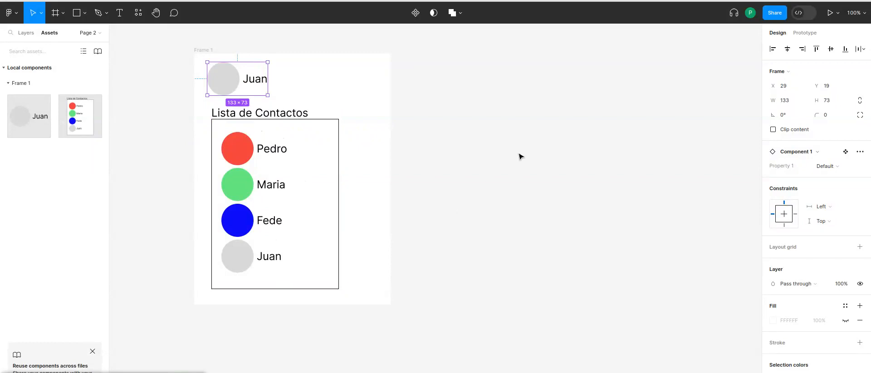
pyautogui.click(355, 94)
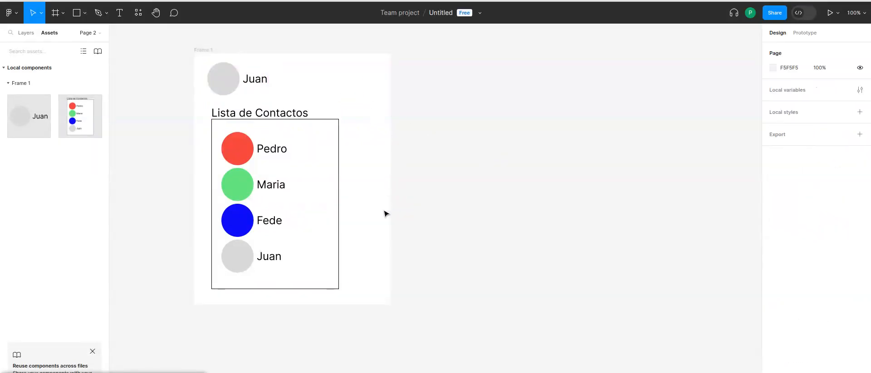
# Narrow the frame on Page 2 to about 371 wide and duplicate it beside the original
pyautogui.click(198, 52)
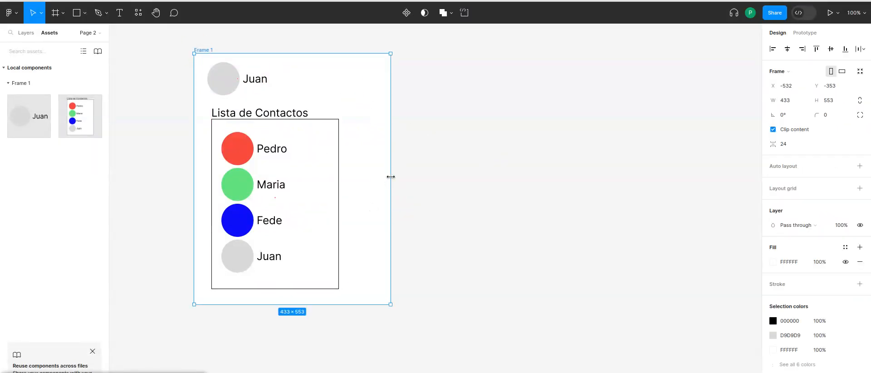
pyautogui.moveTo(390, 180); pyautogui.dragTo(363, 180)
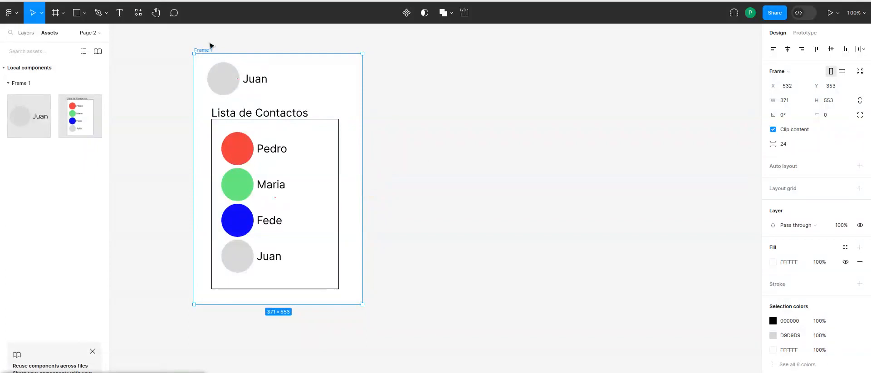
pyautogui.click(444, 84)
pyautogui.click(207, 51)
pyautogui.hotkey('ctrl', 'd')
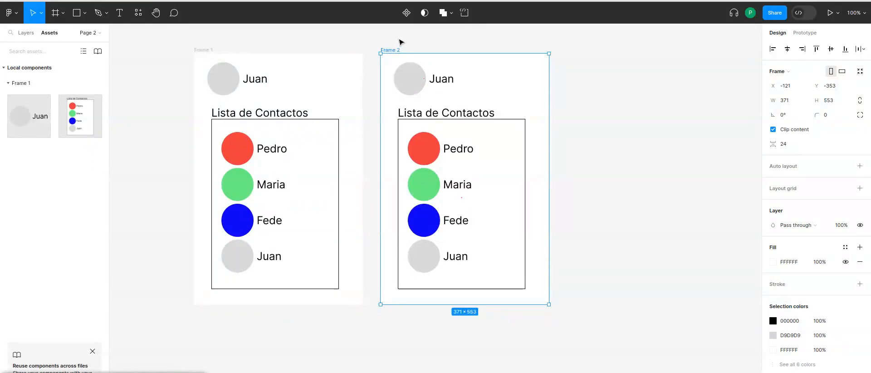
pyautogui.click(416, 86)
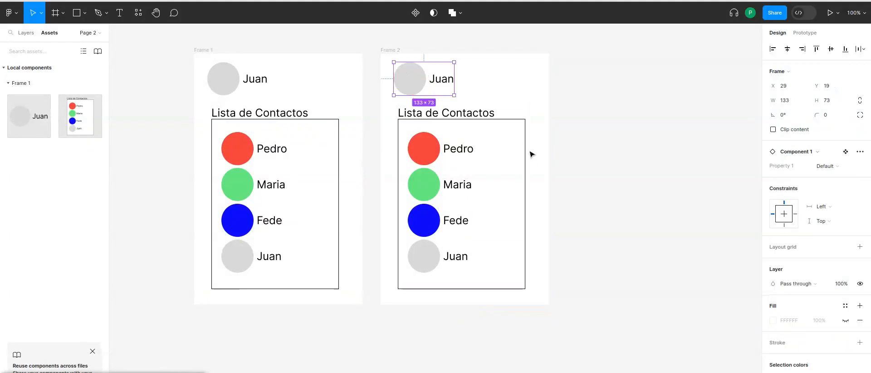
pyautogui.press('Delete')
pyautogui.click(454, 148)
pyautogui.press('Delete')
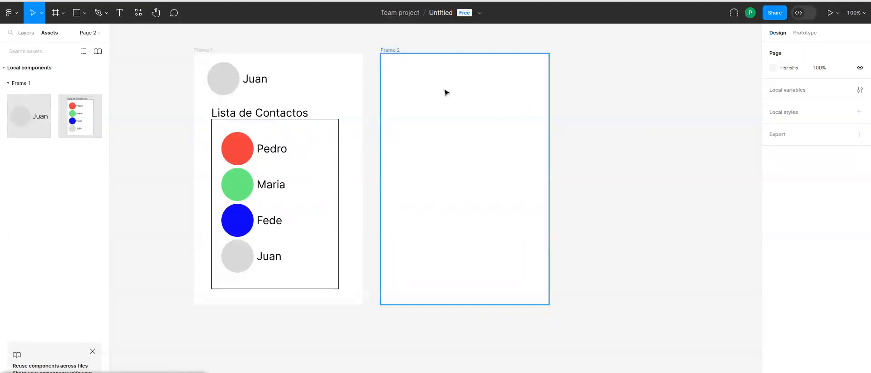
pyautogui.hotkey('ctrl', 'z')
pyautogui.press('Escape')
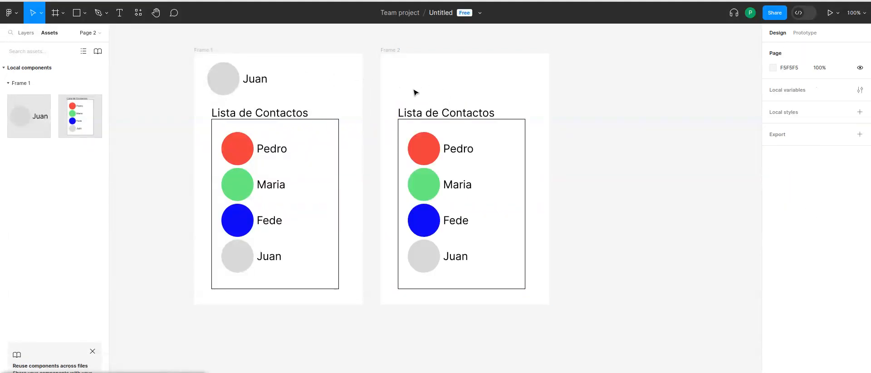
pyautogui.hotkey('ctrl', 'z')
pyautogui.click(562, 103)
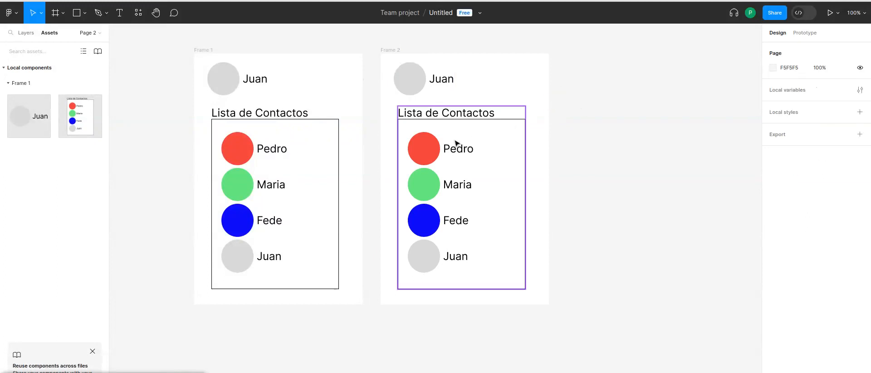
# Switch the contact list instance in the duplicated frame to Variant2 and clear the selection
pyautogui.click(435, 121)
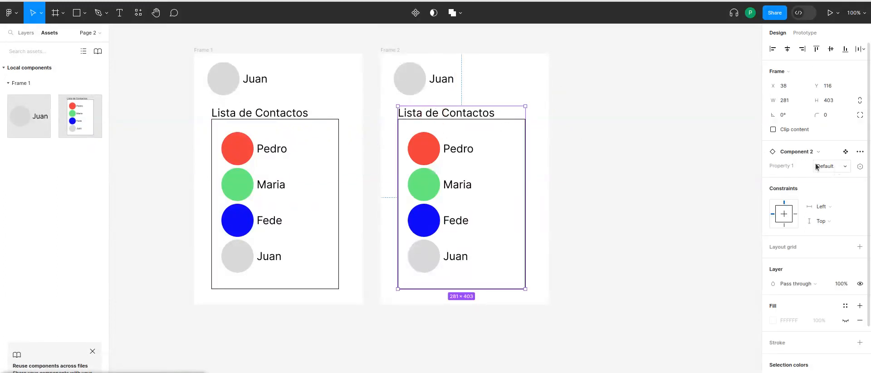
pyautogui.click(846, 169)
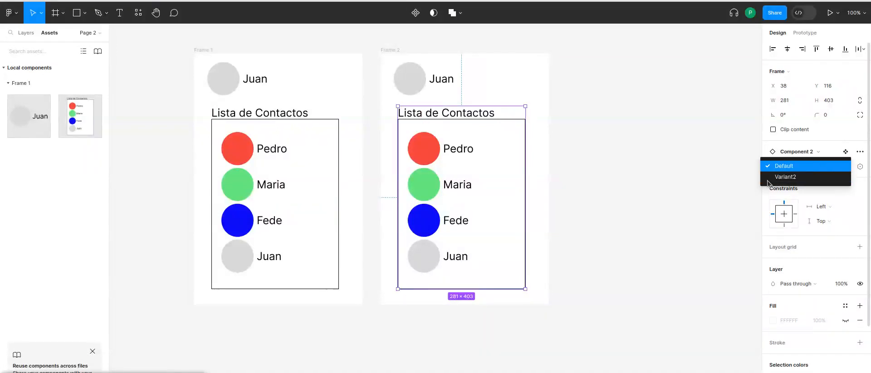
pyautogui.click(805, 178)
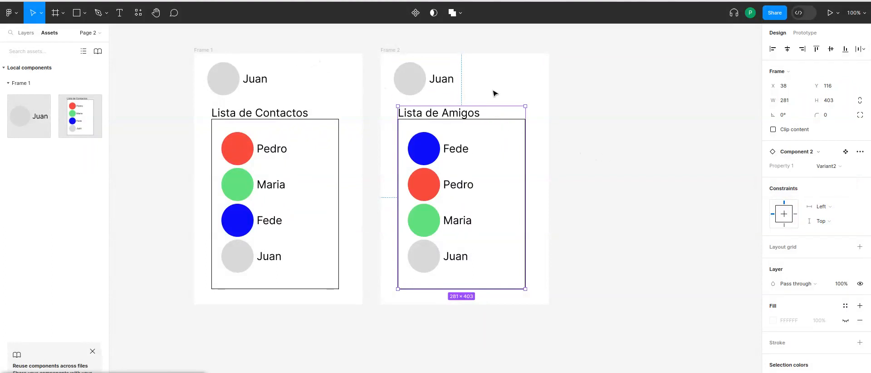
pyautogui.click(669, 121)
# Set the profile instance above the list in the duplicated frame to Variant2
pyautogui.click(410, 79)
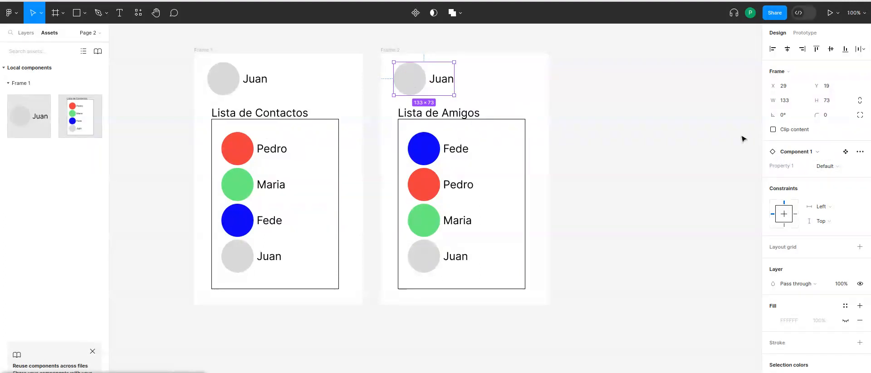
pyautogui.click(826, 166)
pyautogui.click(809, 181)
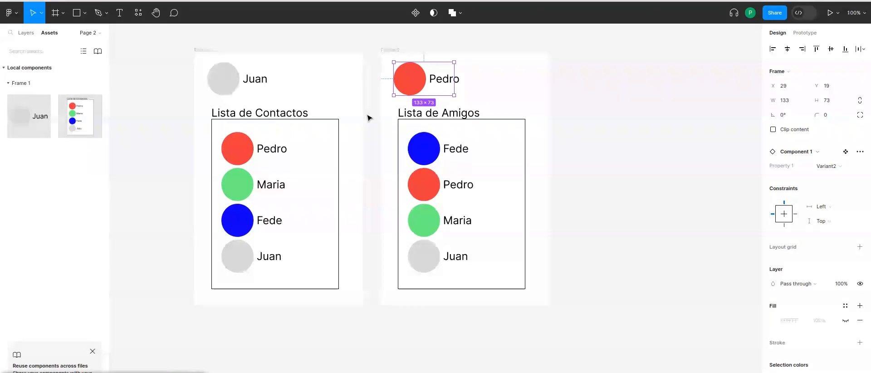
pyautogui.click(836, 169)
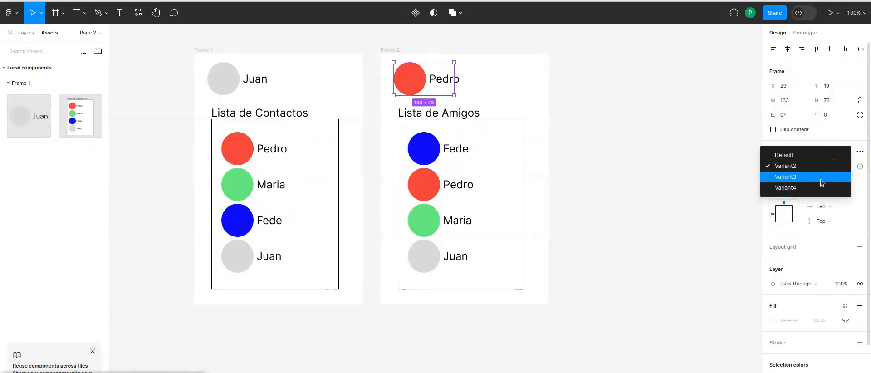
pyautogui.click(782, 167)
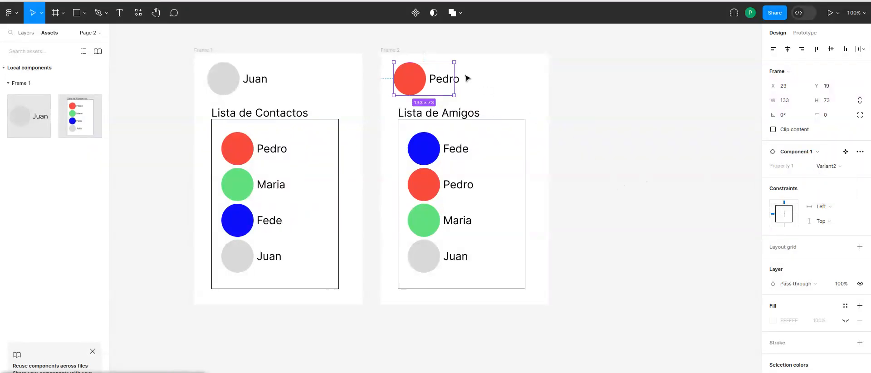